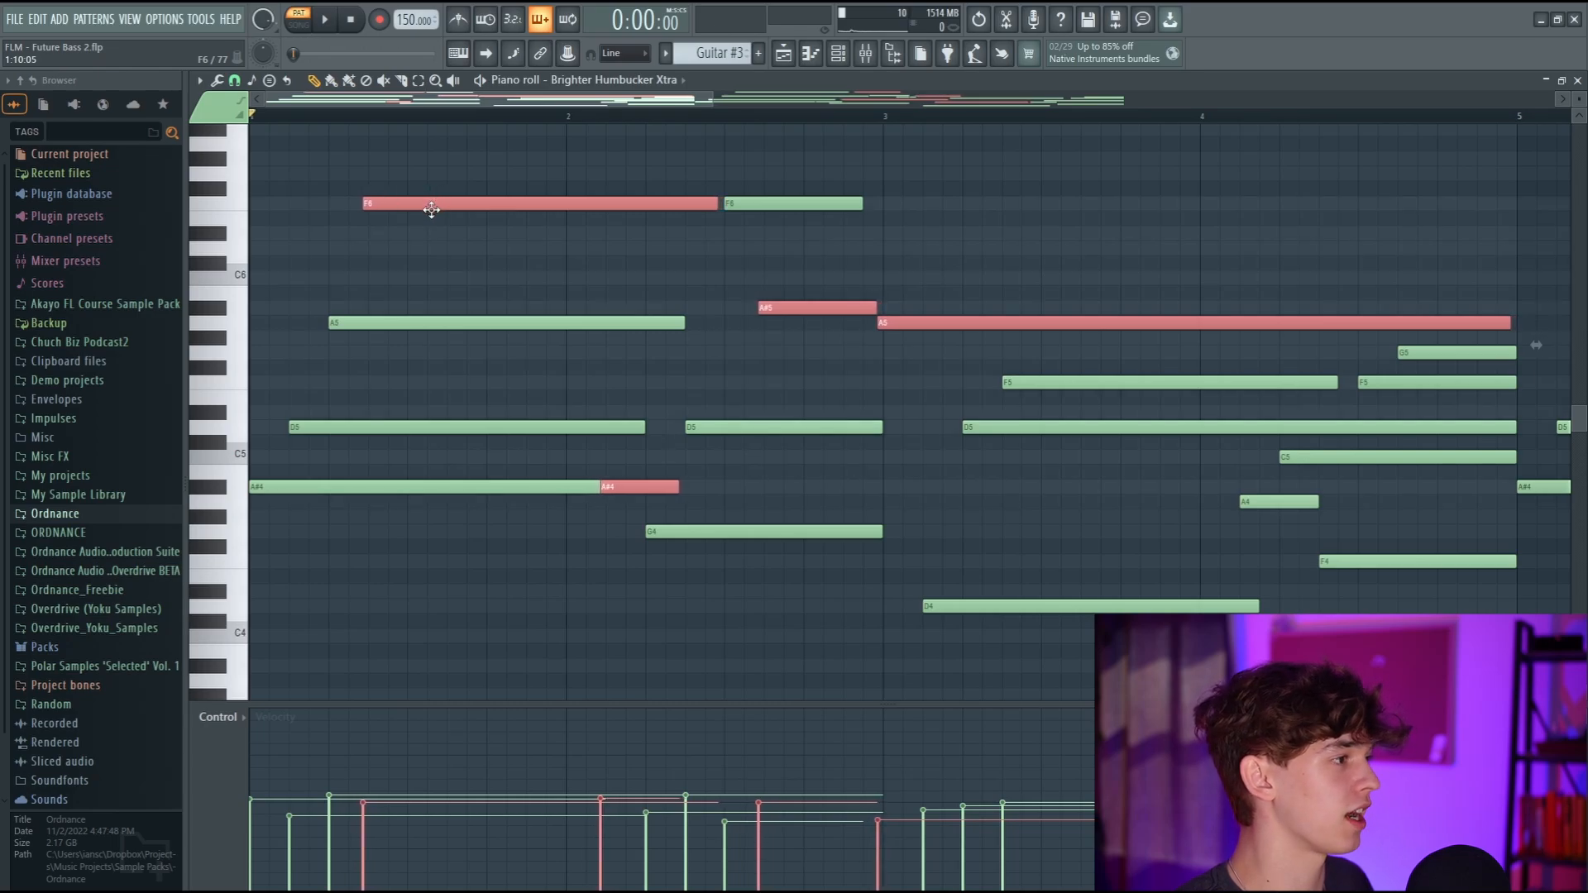
Shift the selected F6, A#5, A5 and A#4 notes slightly later off the grid and play the pattern.
left_click_drag(435, 209, 436, 209)
key("space")
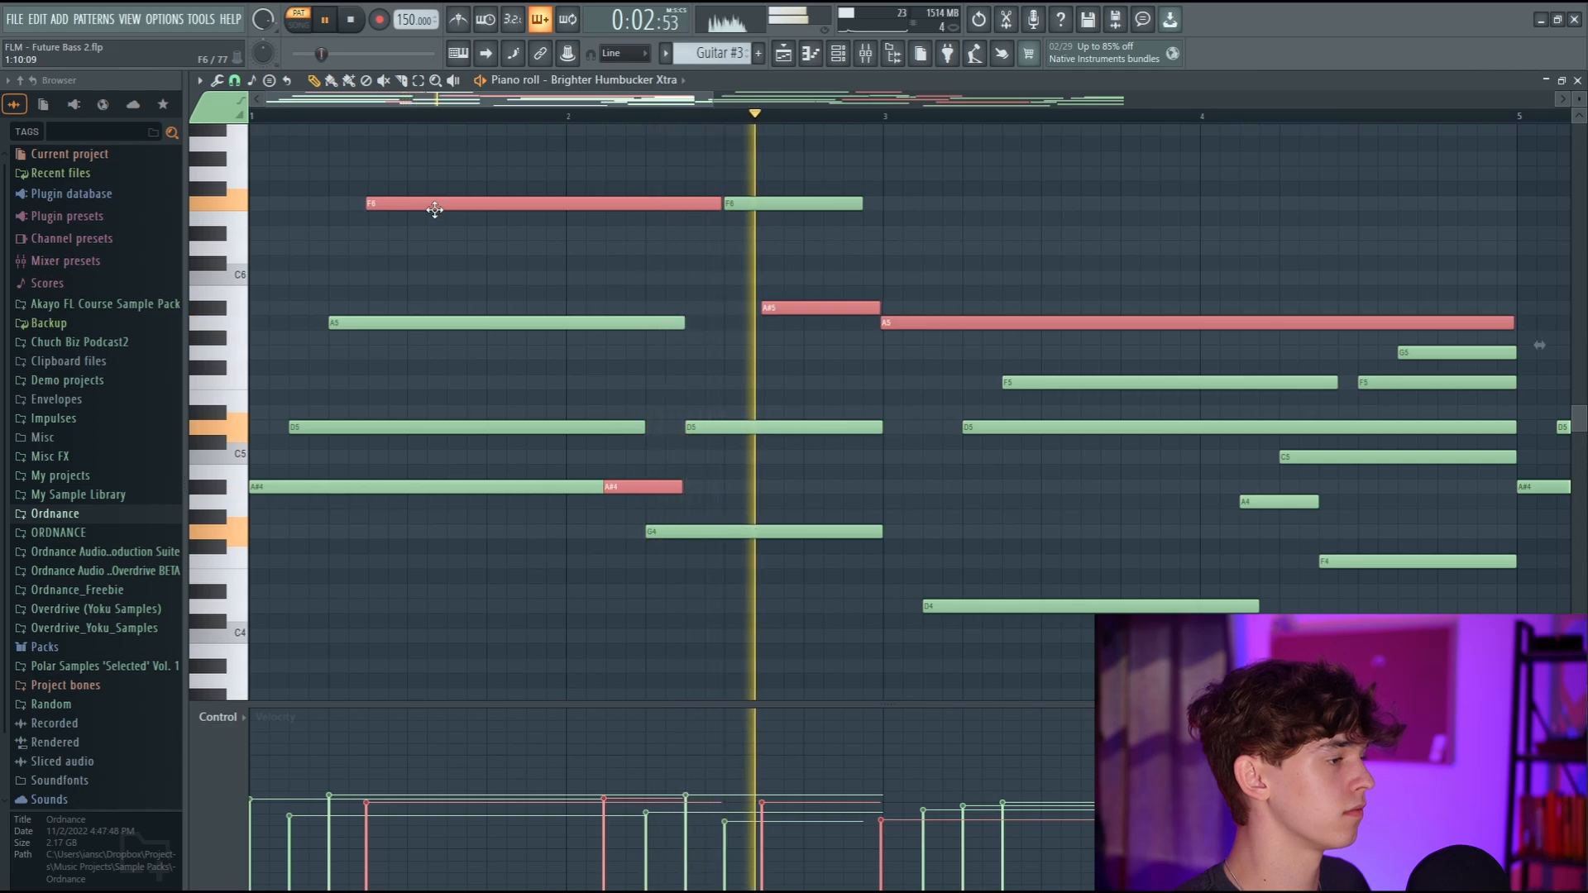
left_click_drag(435, 209, 435, 209)
key("space")
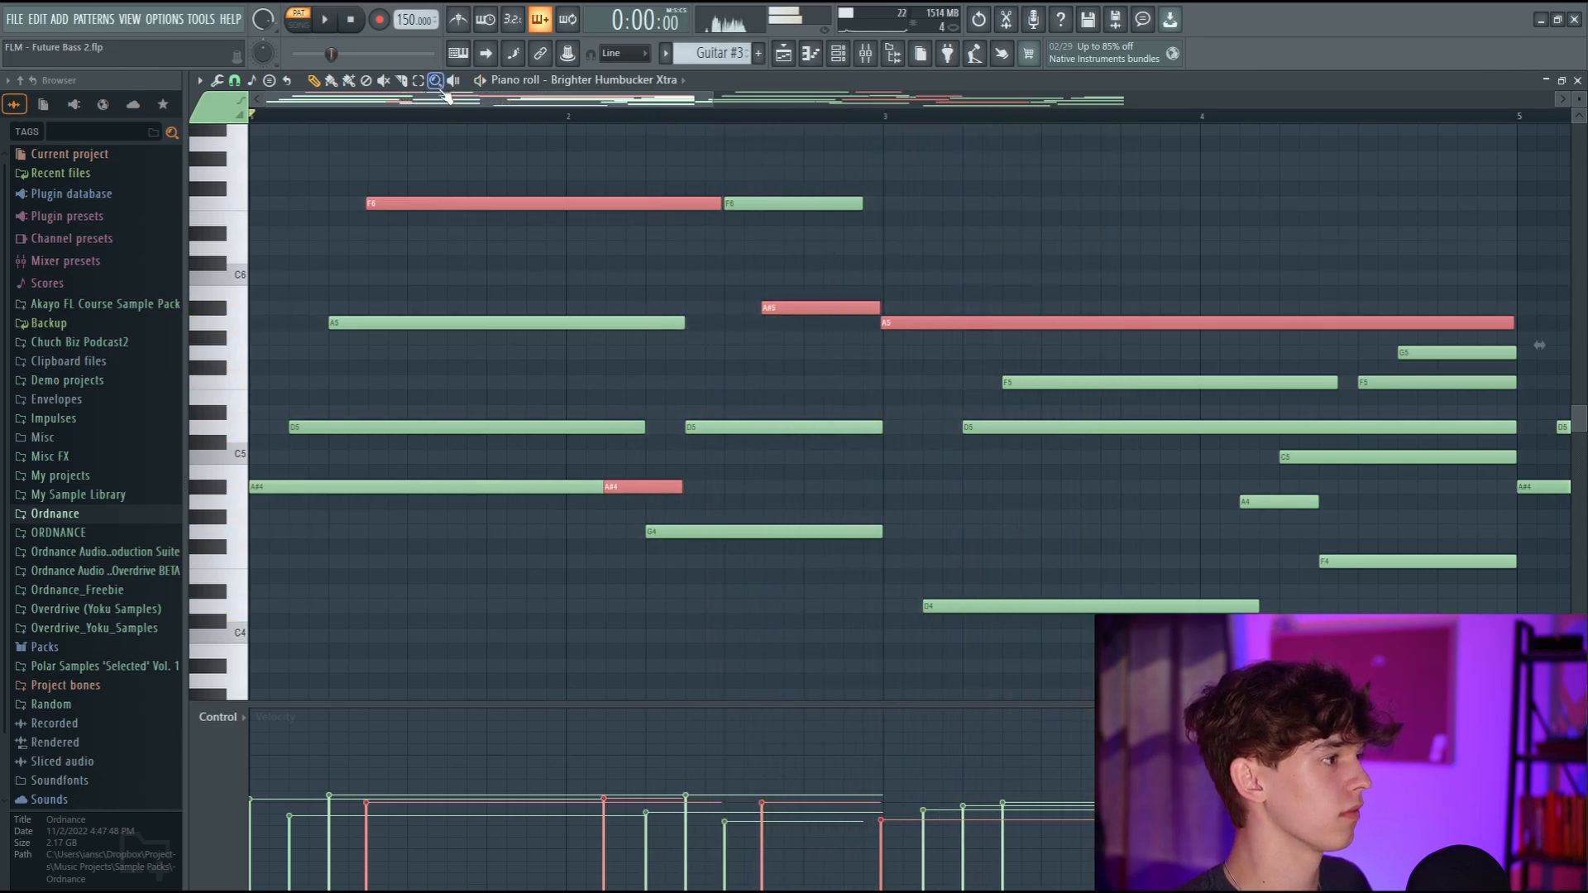
Deselect the notes and play back the Brighter Humbucker guitar pattern to hear its timing.
scroll(440, 96, "down", 3)
left_click(877, 208, "ctrl")
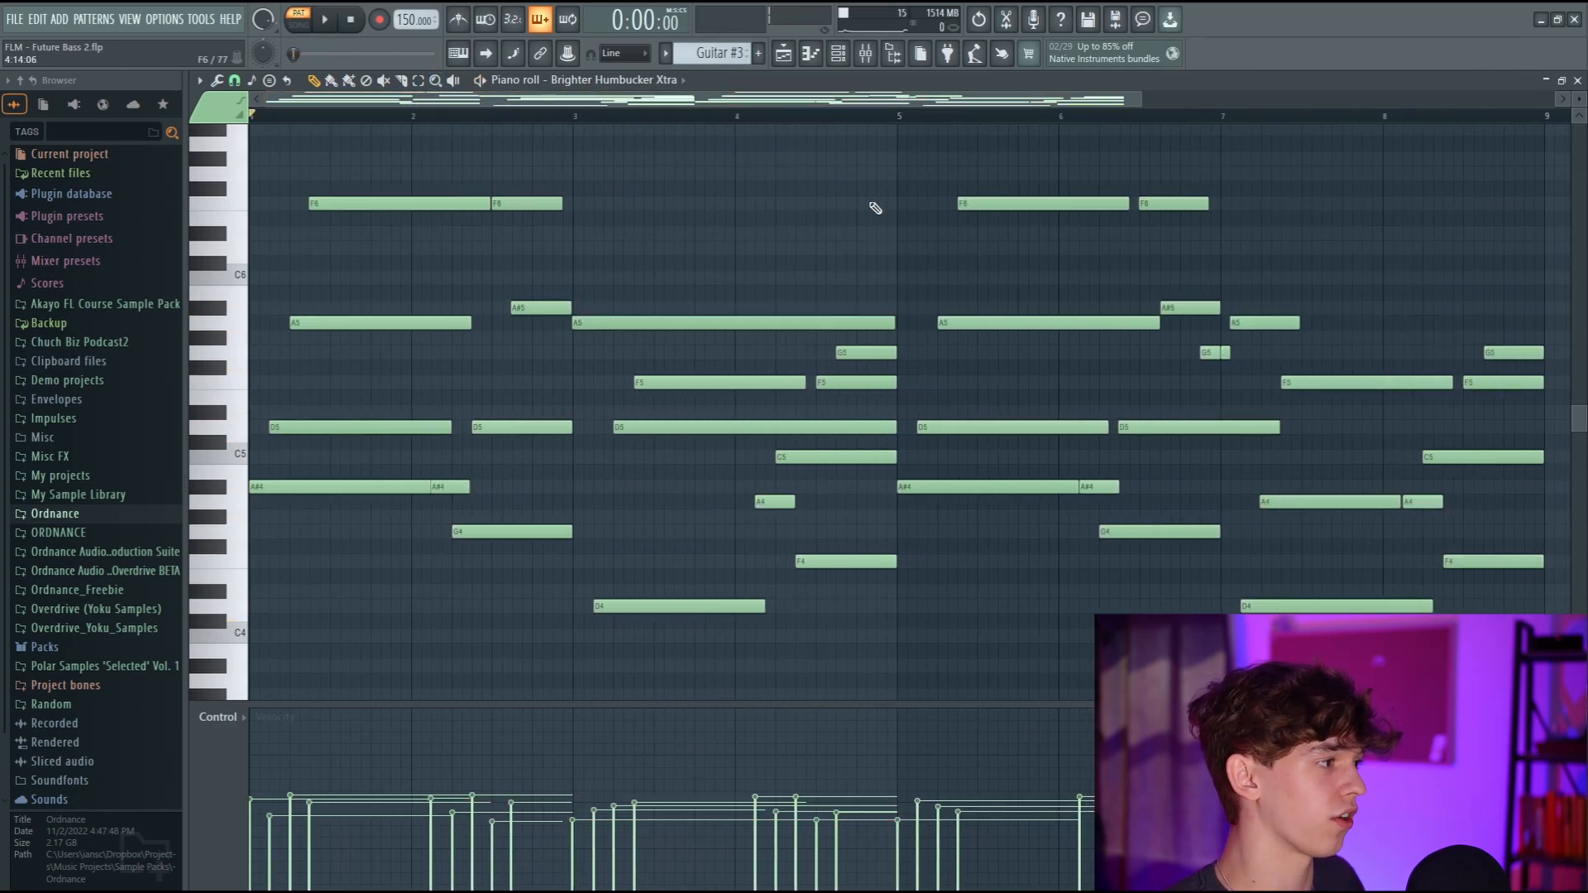
scroll(573, 323, "up", 4)
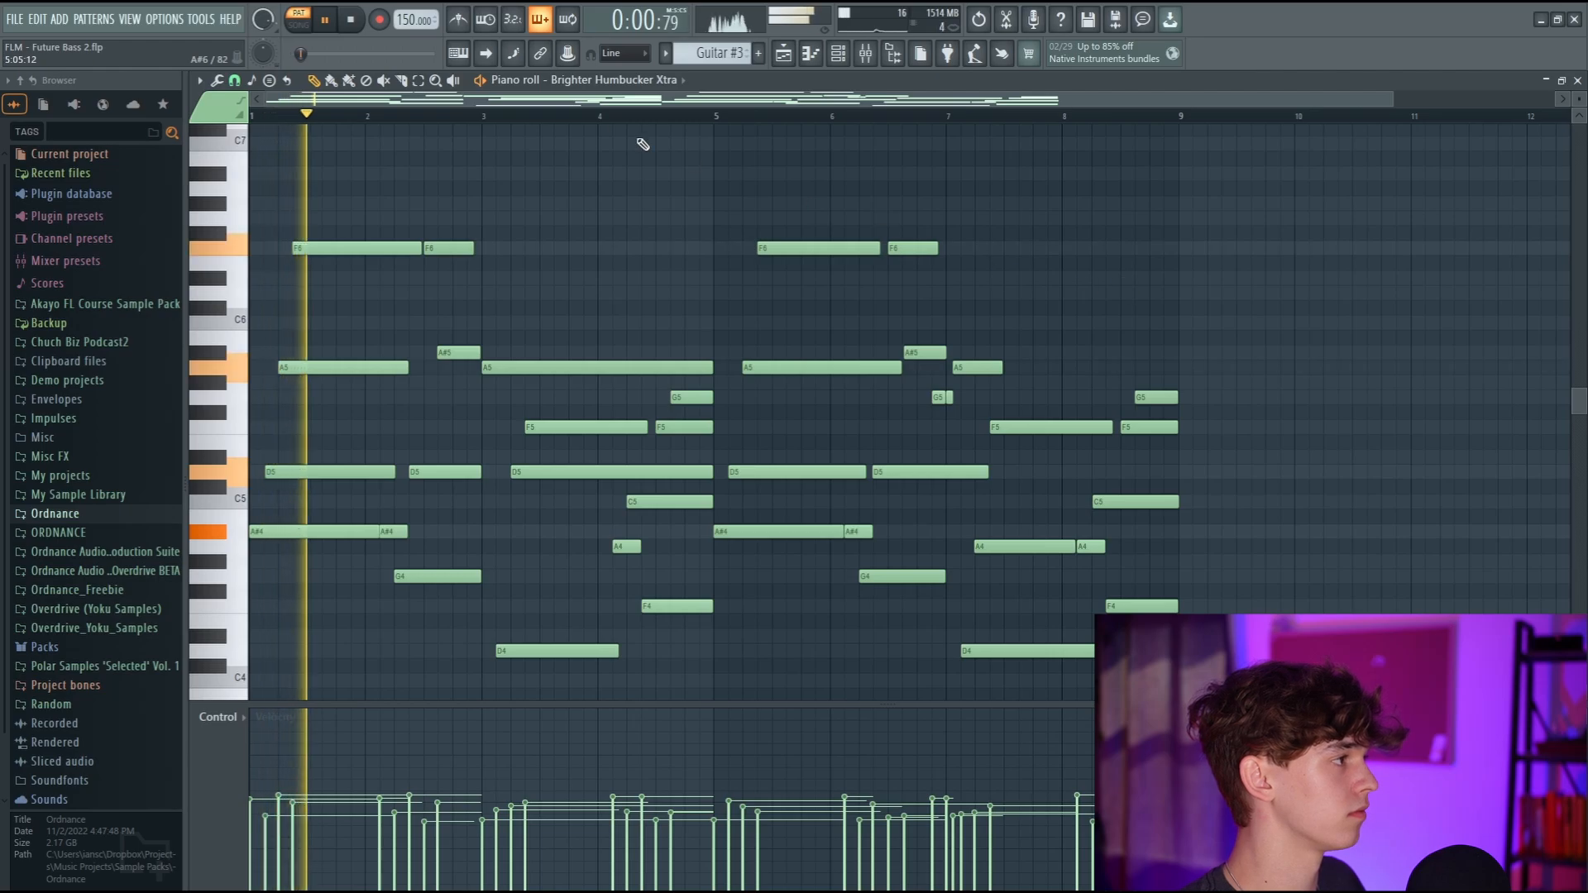
scroll(772, 173, "up", 3)
scroll(819, 194, "down", 1)
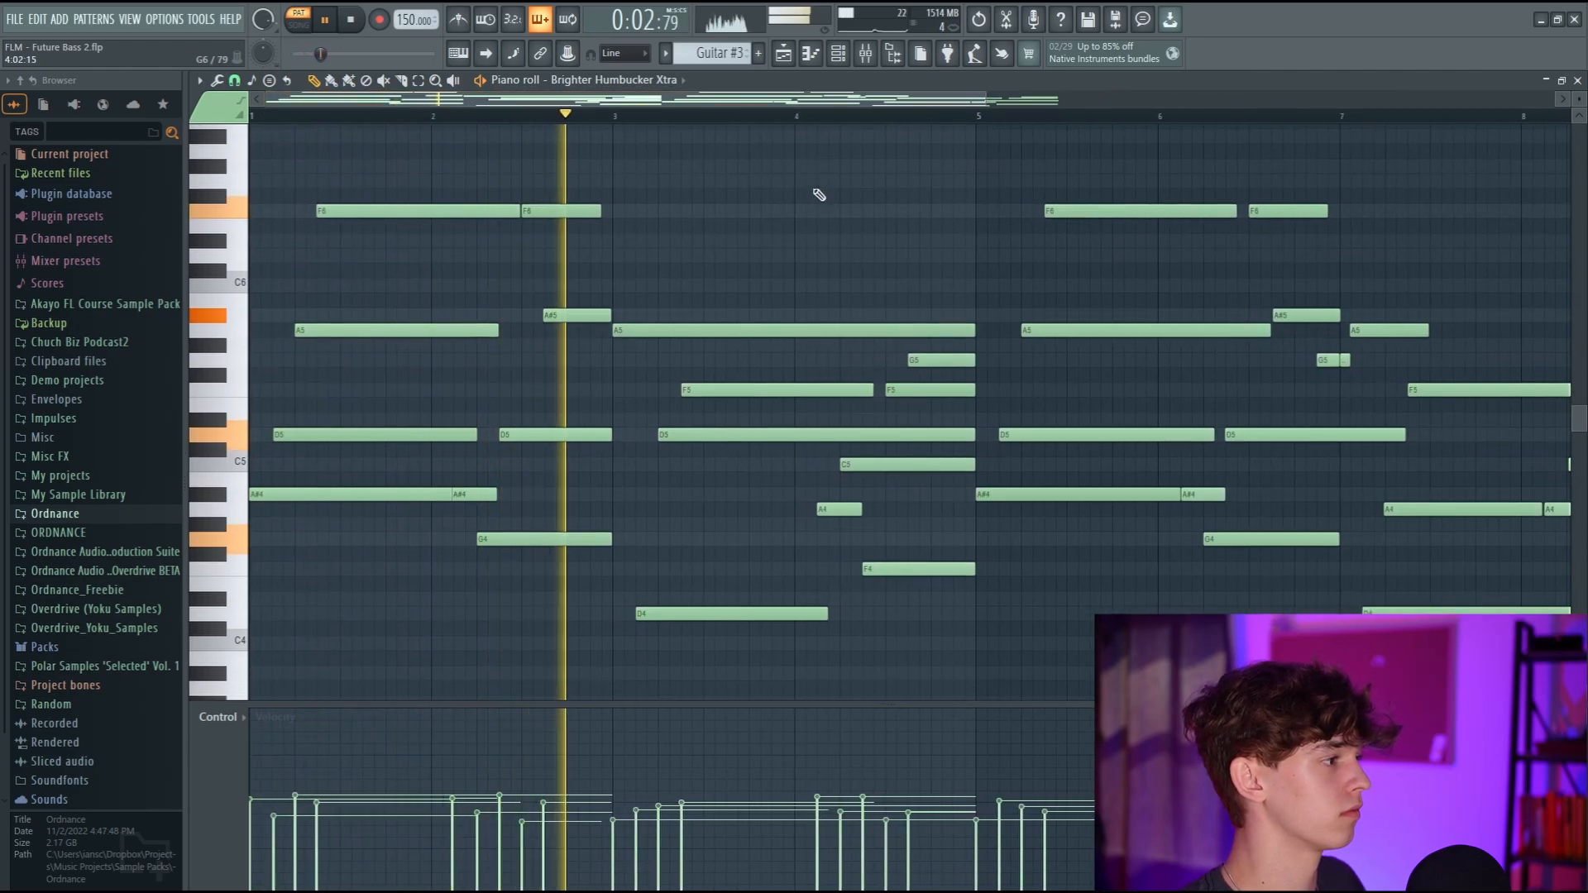
scroll(814, 194, "down", 3)
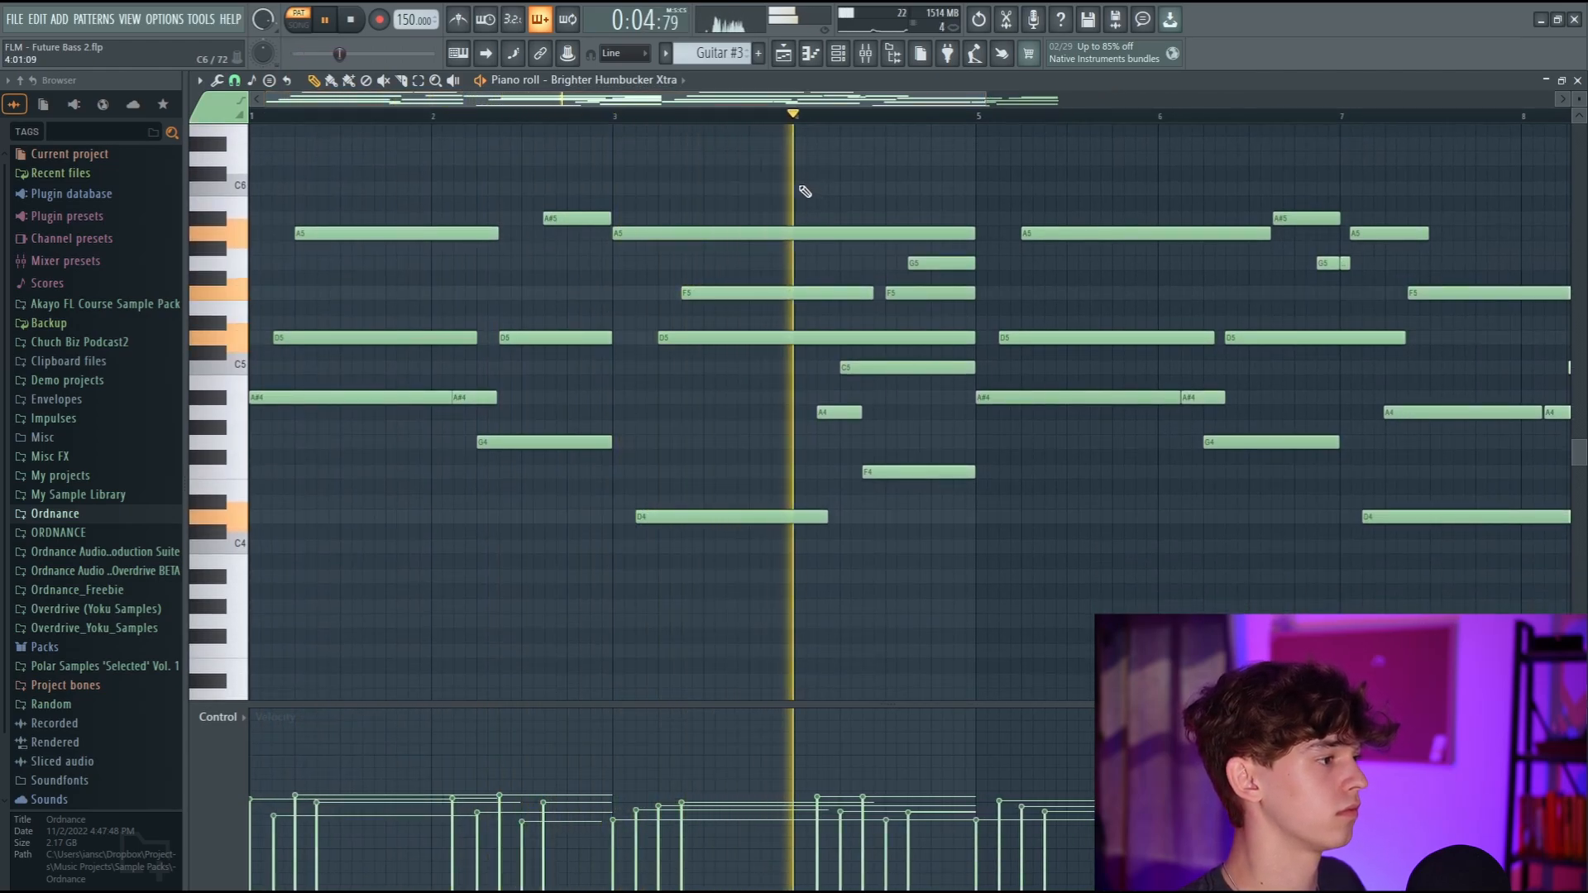
scroll(794, 197, "up", 6)
key("space")
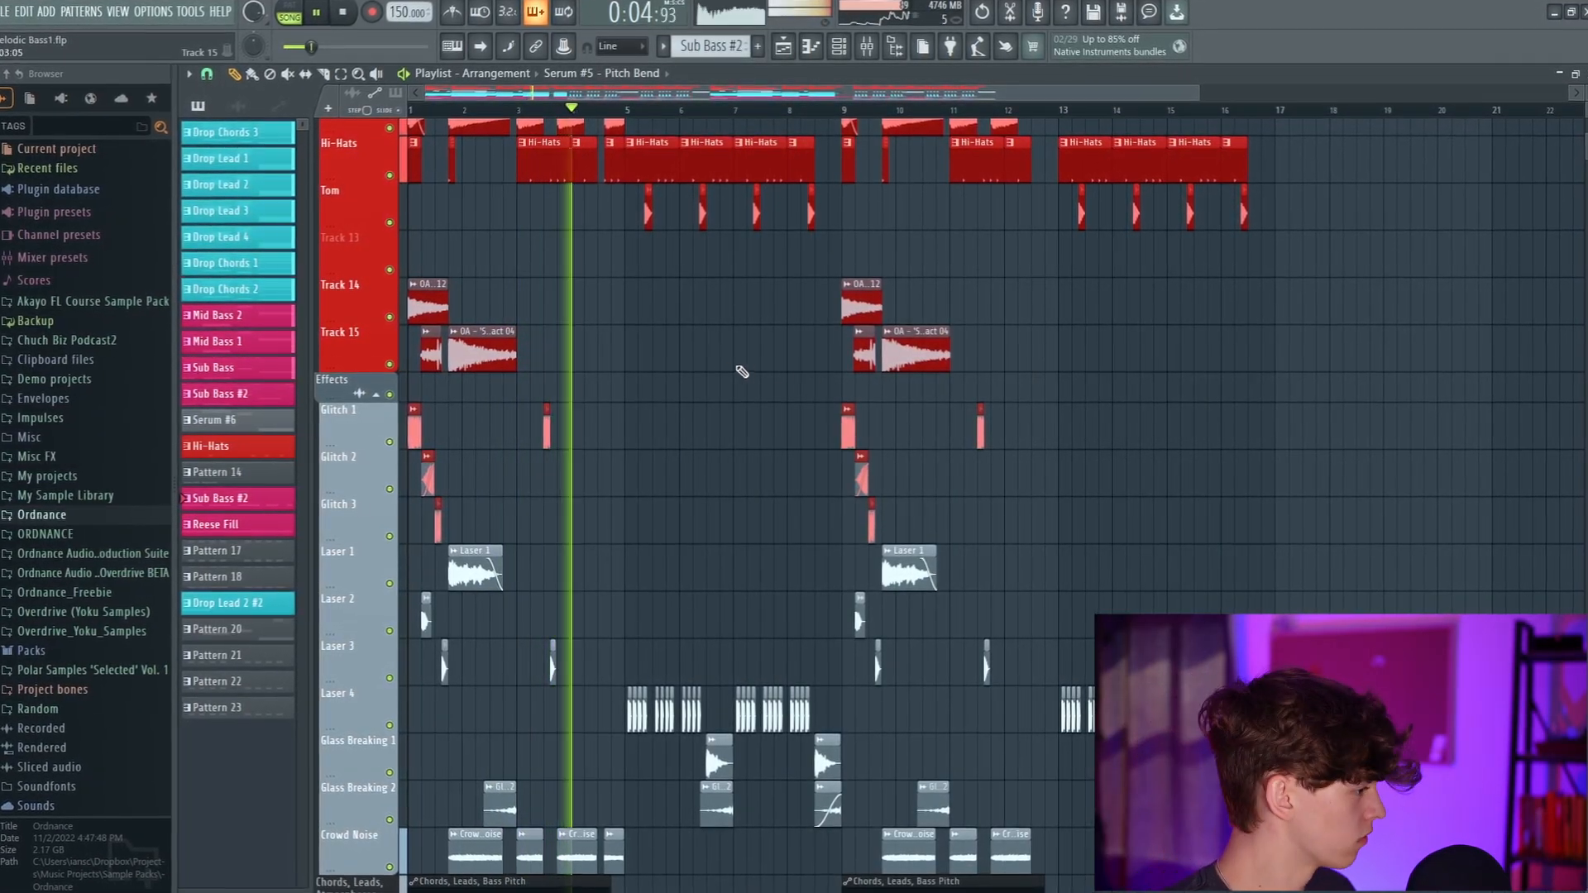
Review the effects, chord and lead tracks of the Melodic Bass1 arrangement during playback.
scroll(728, 367, "down", 2)
scroll(728, 367, "down", 4)
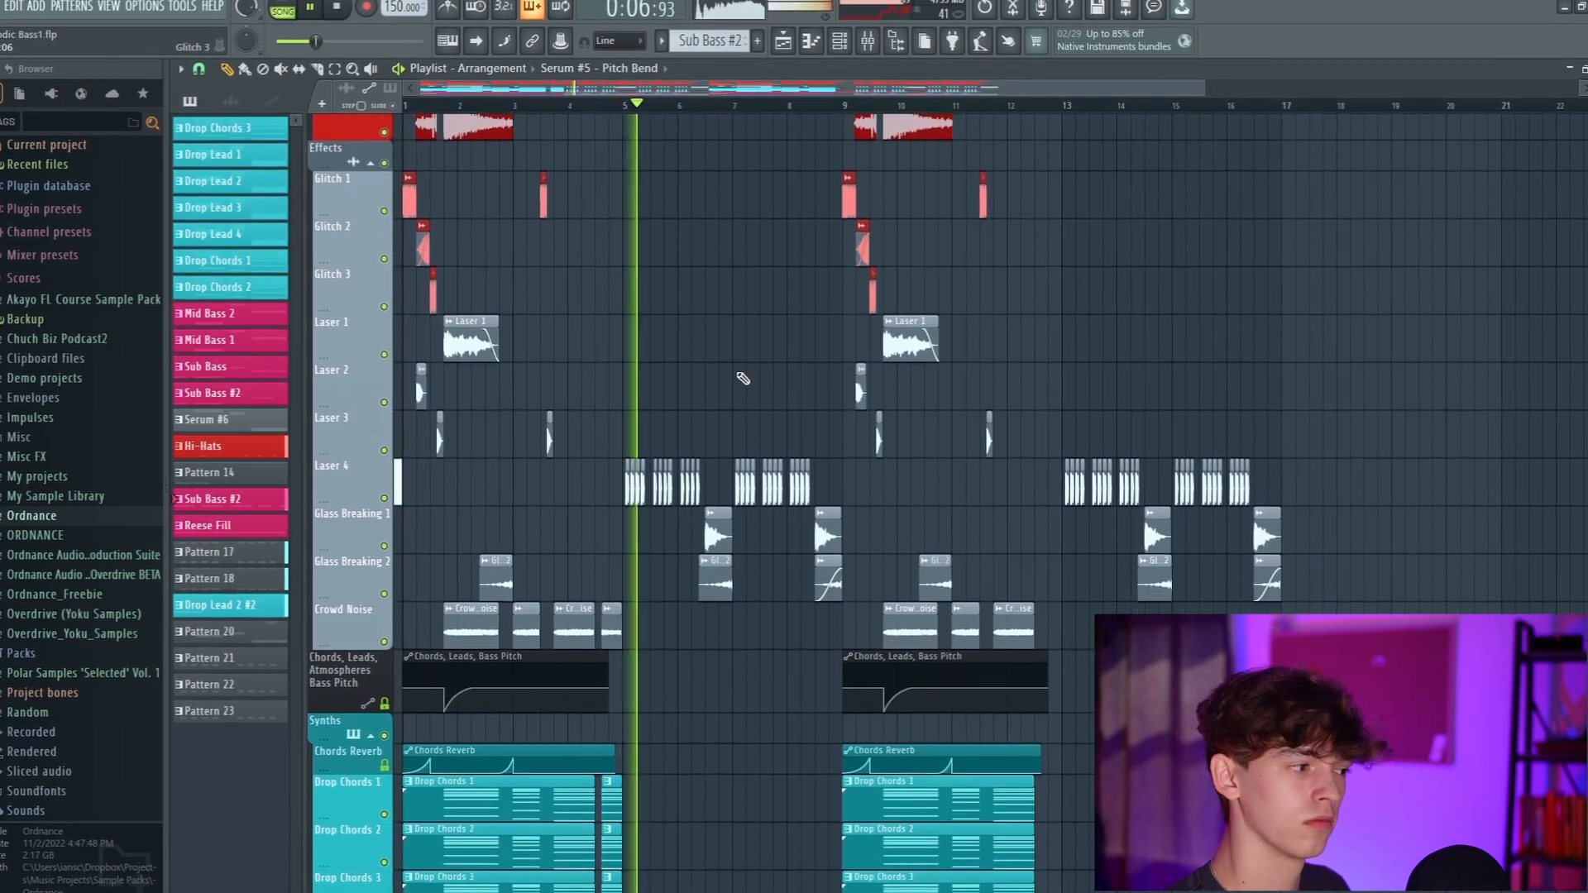
scroll(736, 369, "down", 5)
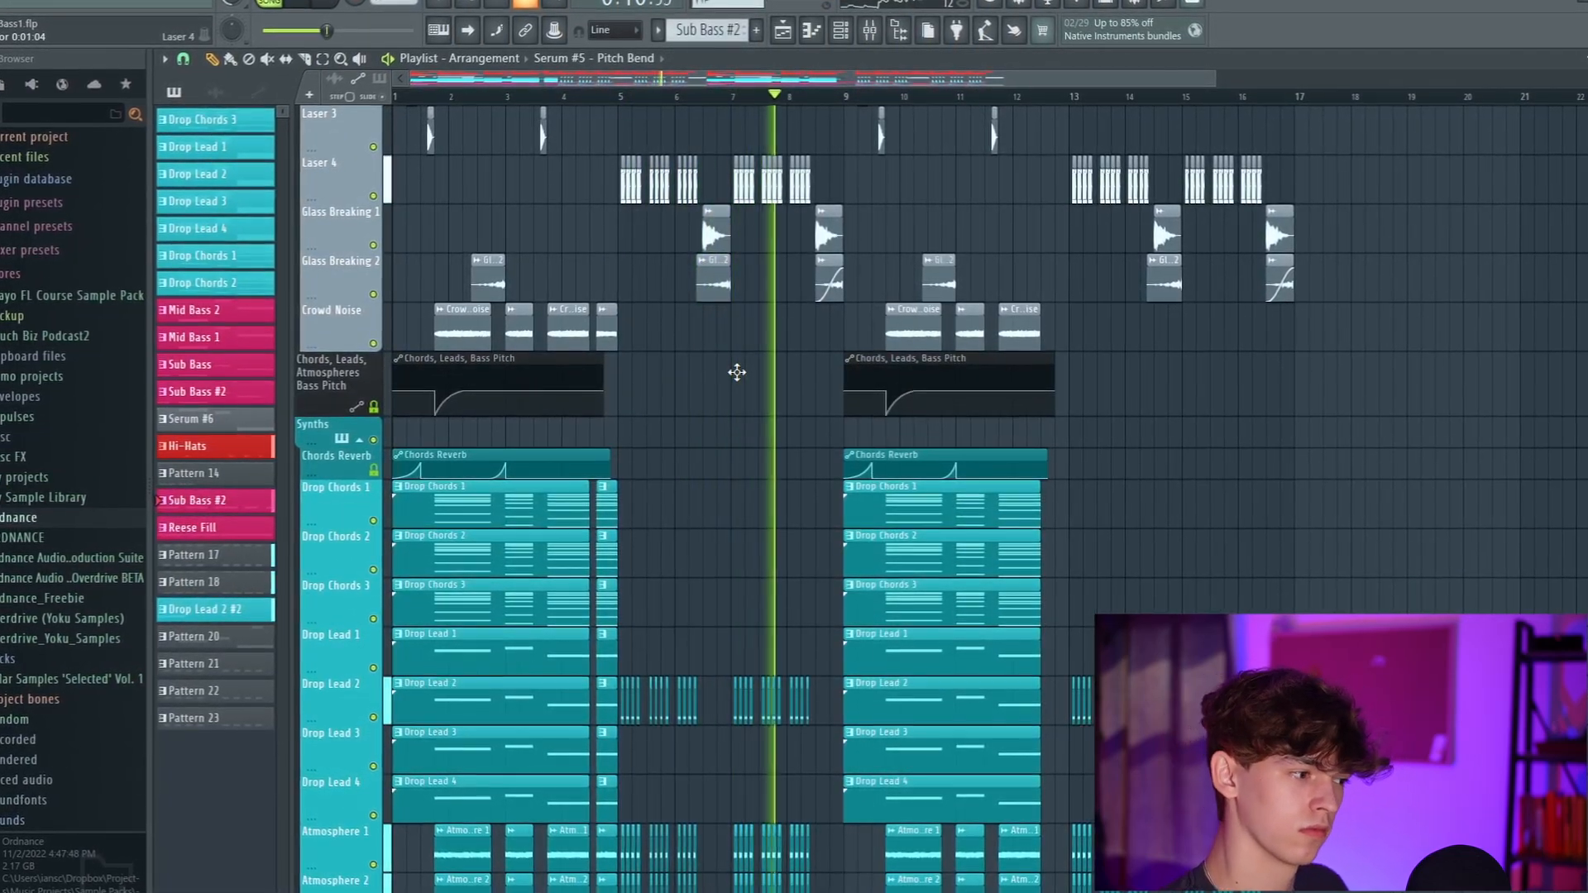
scroll(736, 373, "down", 2)
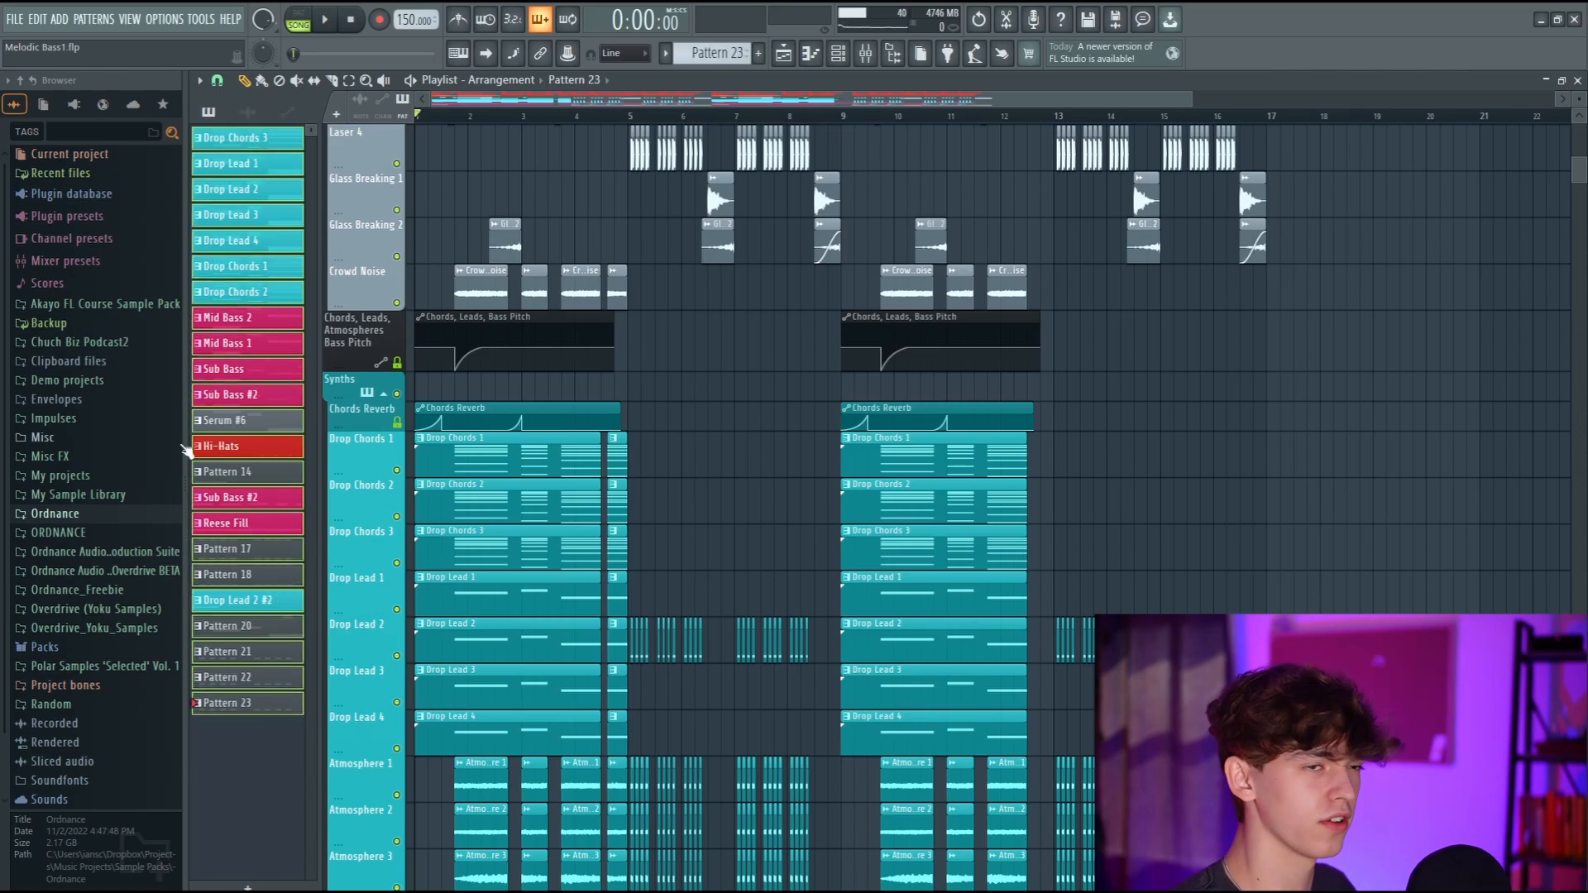
Transpose all the selected patterns in the pattern list together by semitones.
right_click(273, 449)
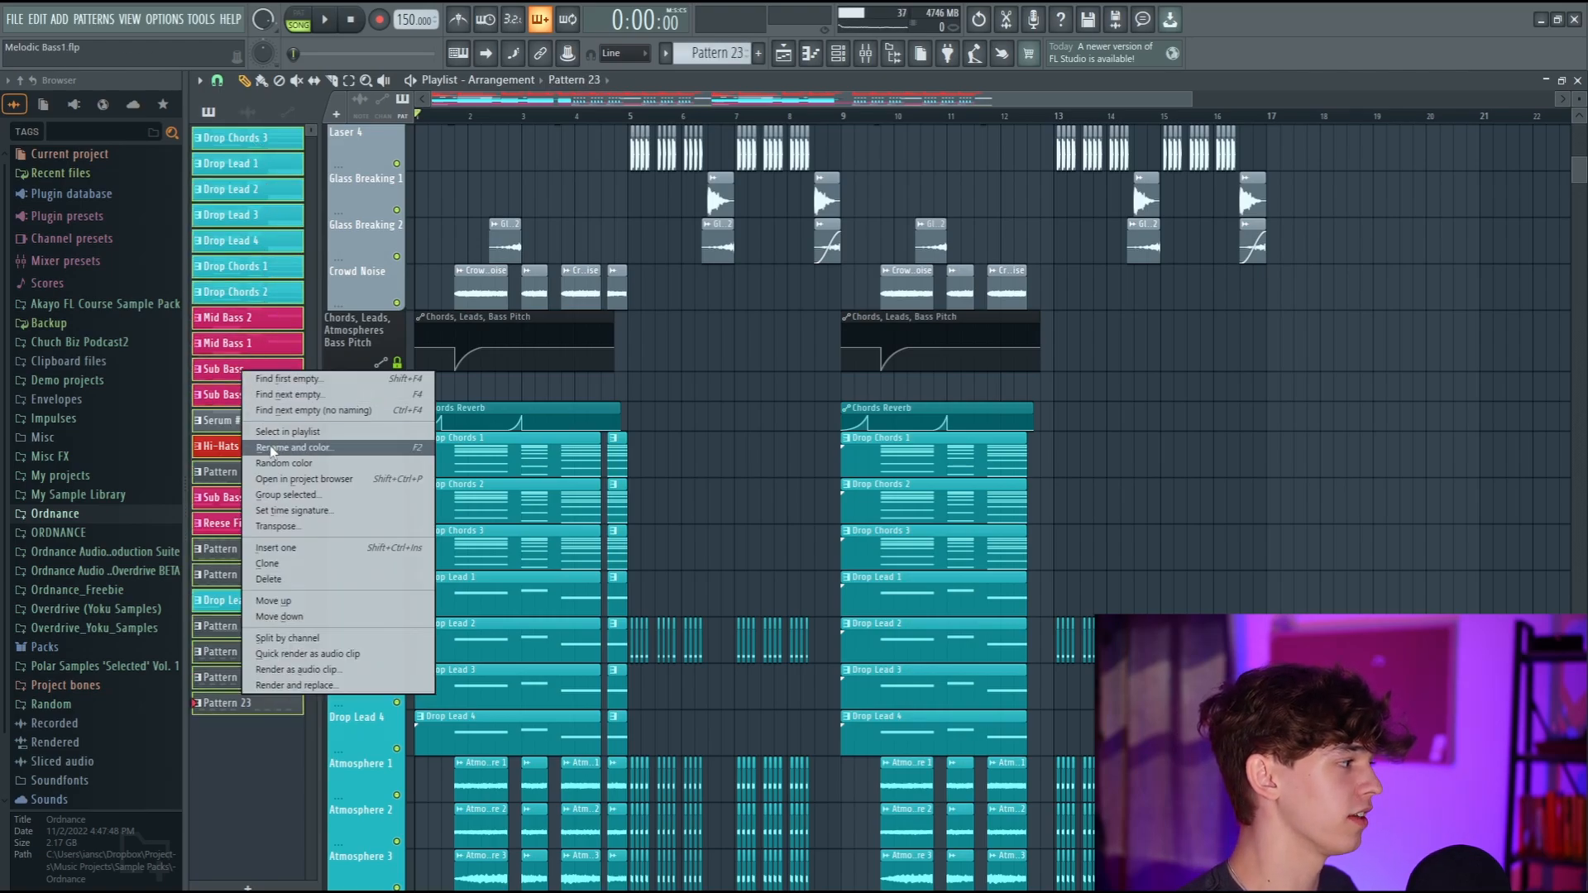
left_click(282, 528)
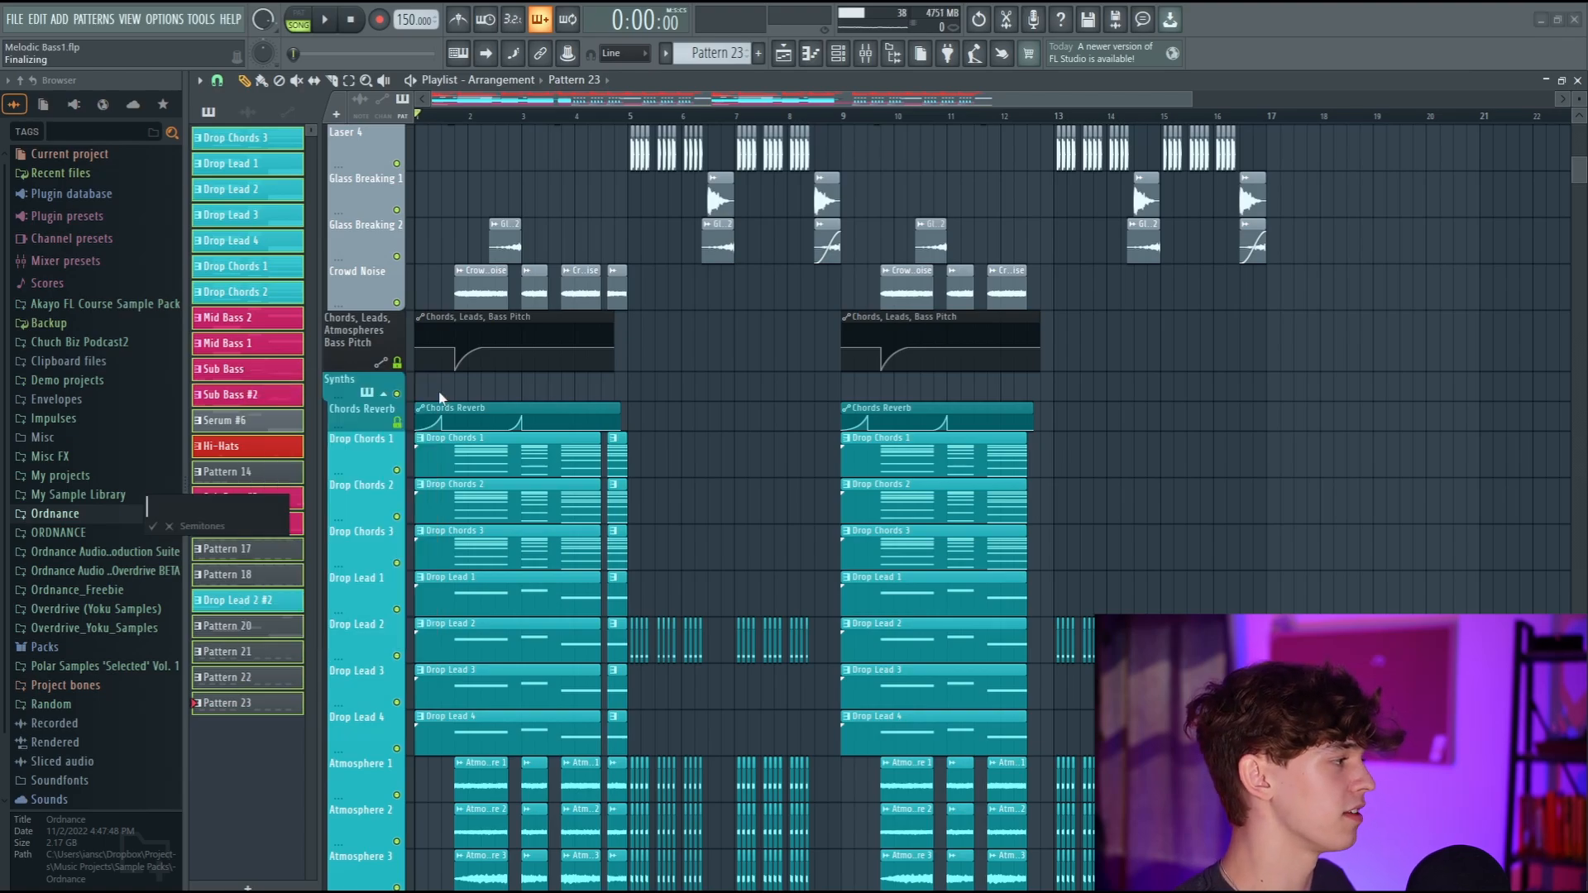
key("Return")
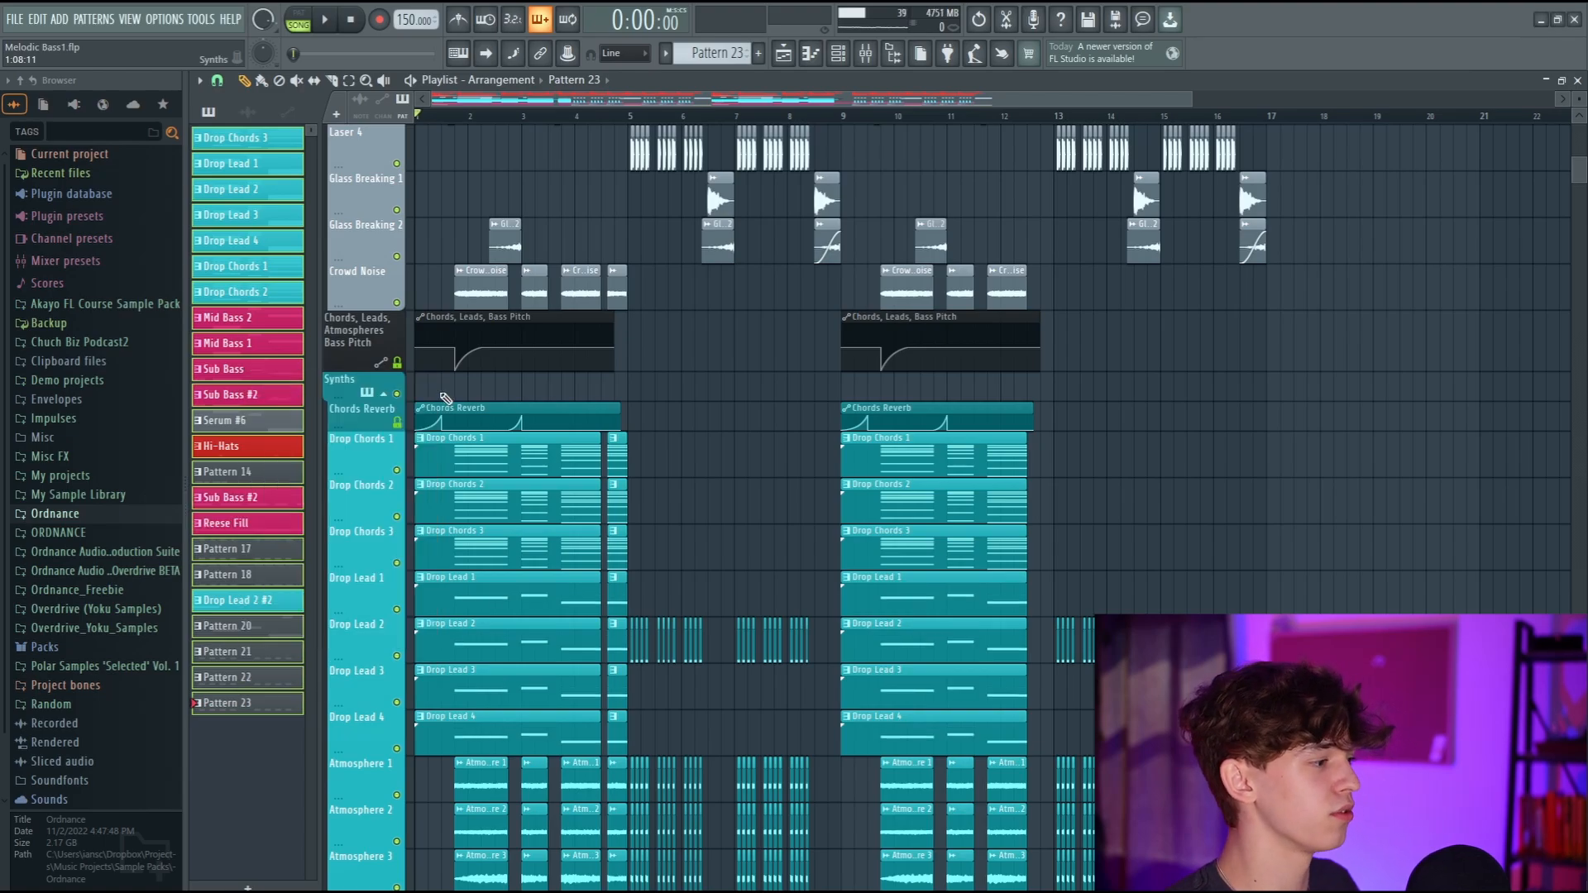
Play back the transposed arrangement and examine its effects and synth tracks.
scroll(445, 398, "down", 5)
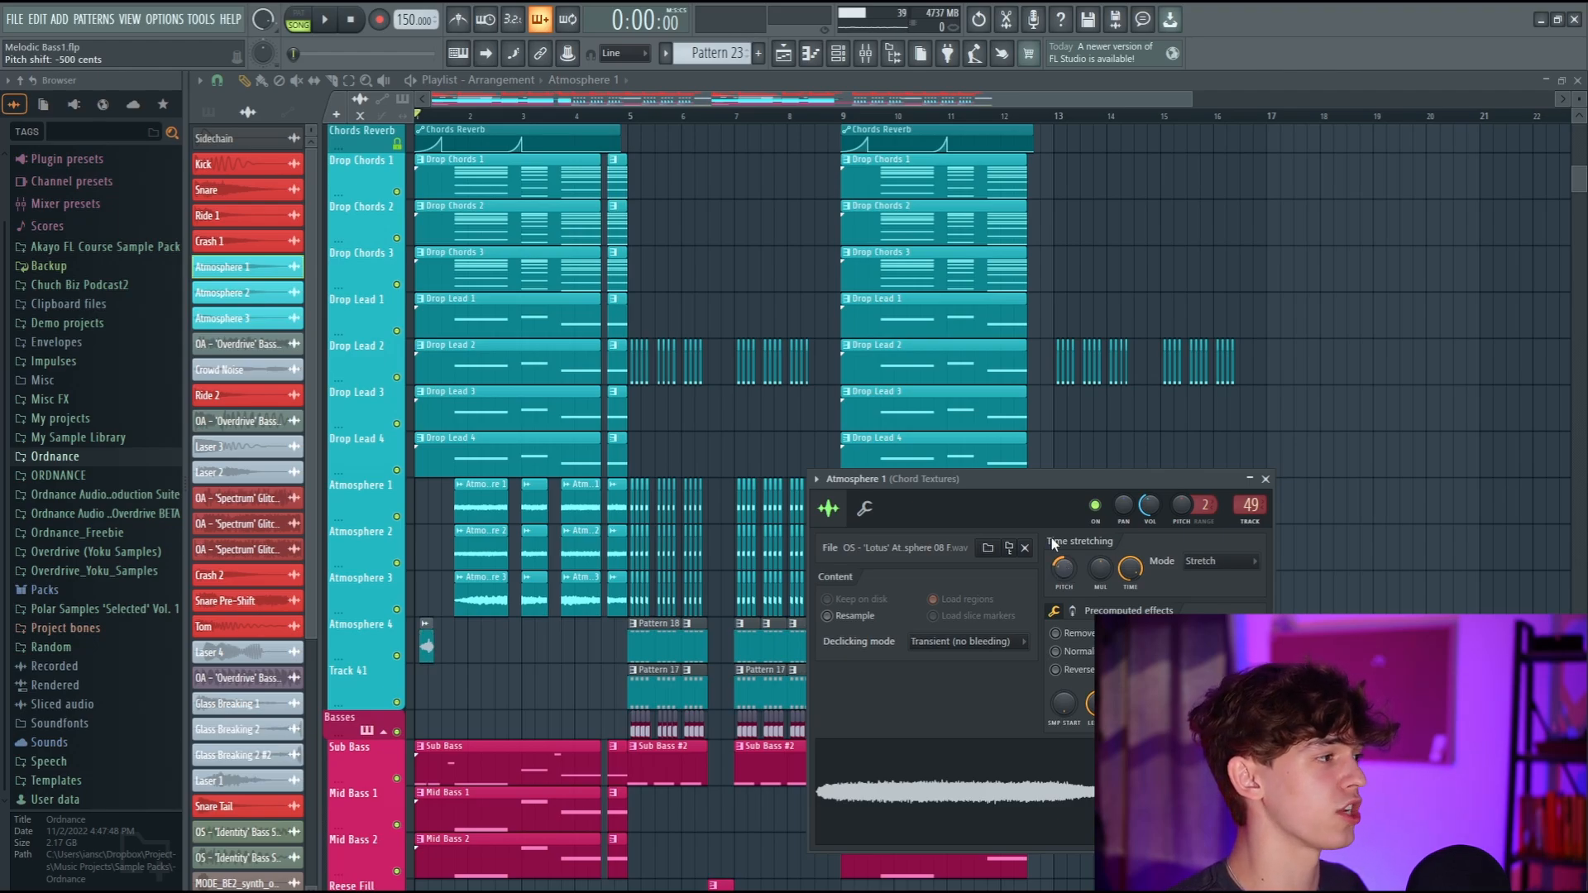
left_click(325, 19)
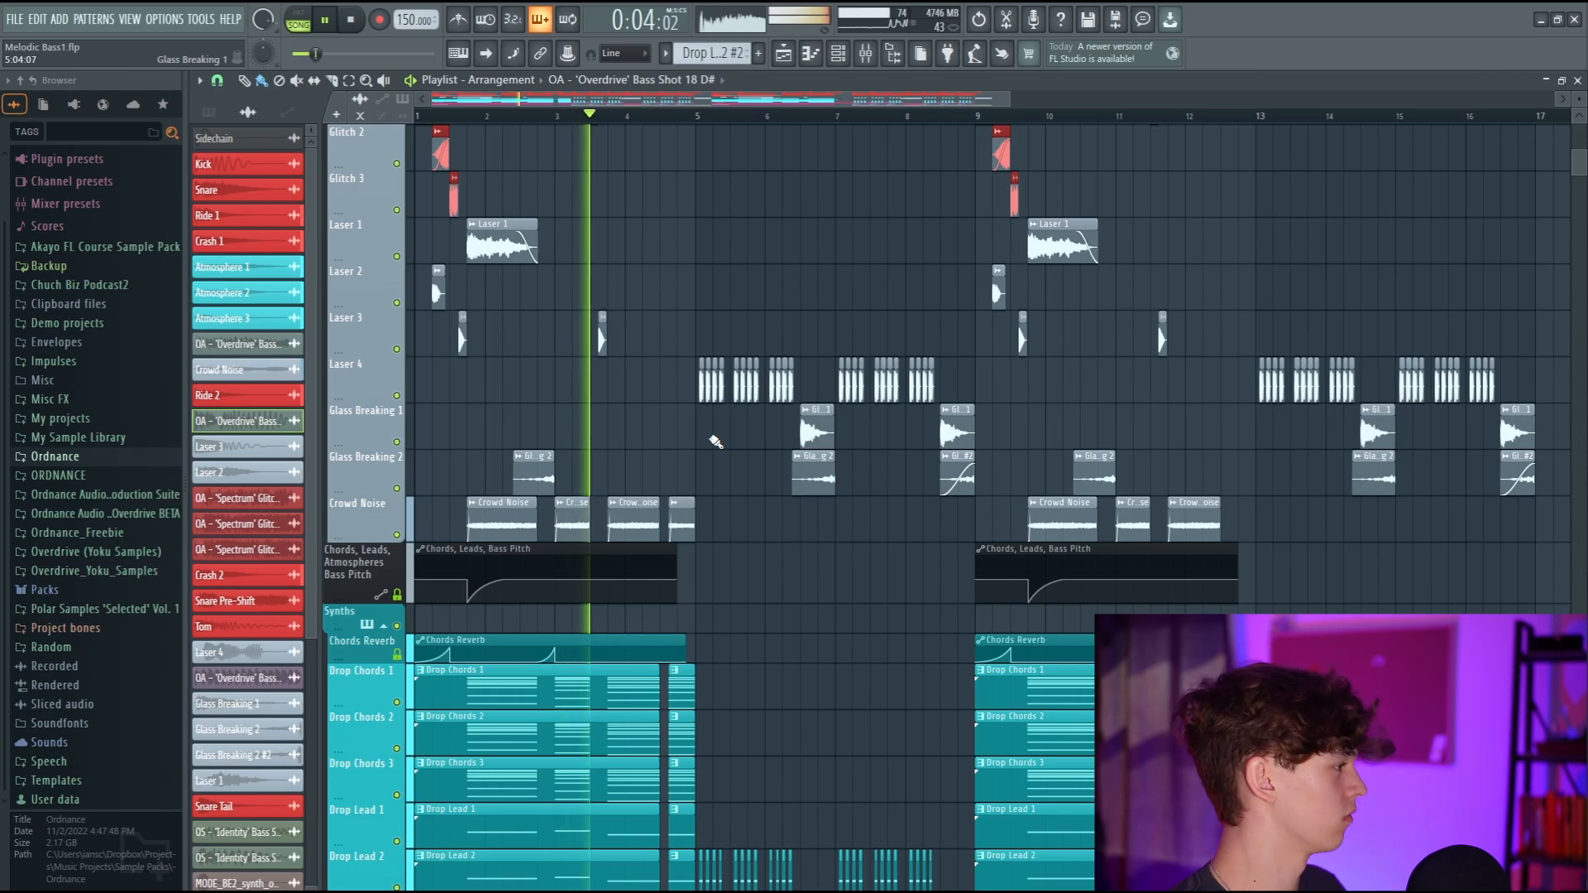
scroll(692, 444, "down", 8)
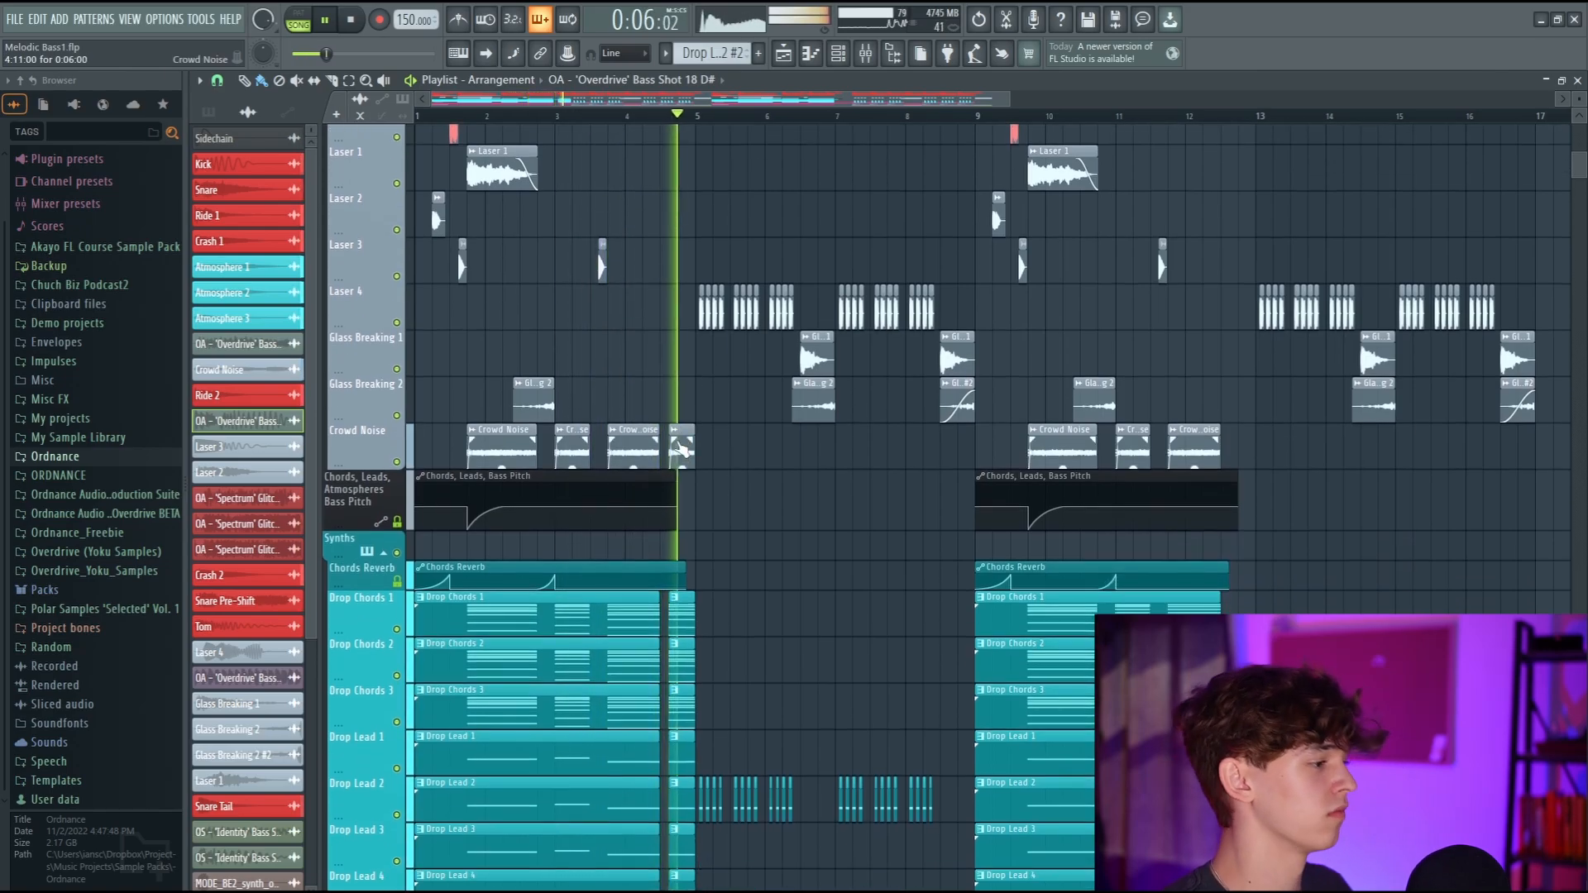
key("space")
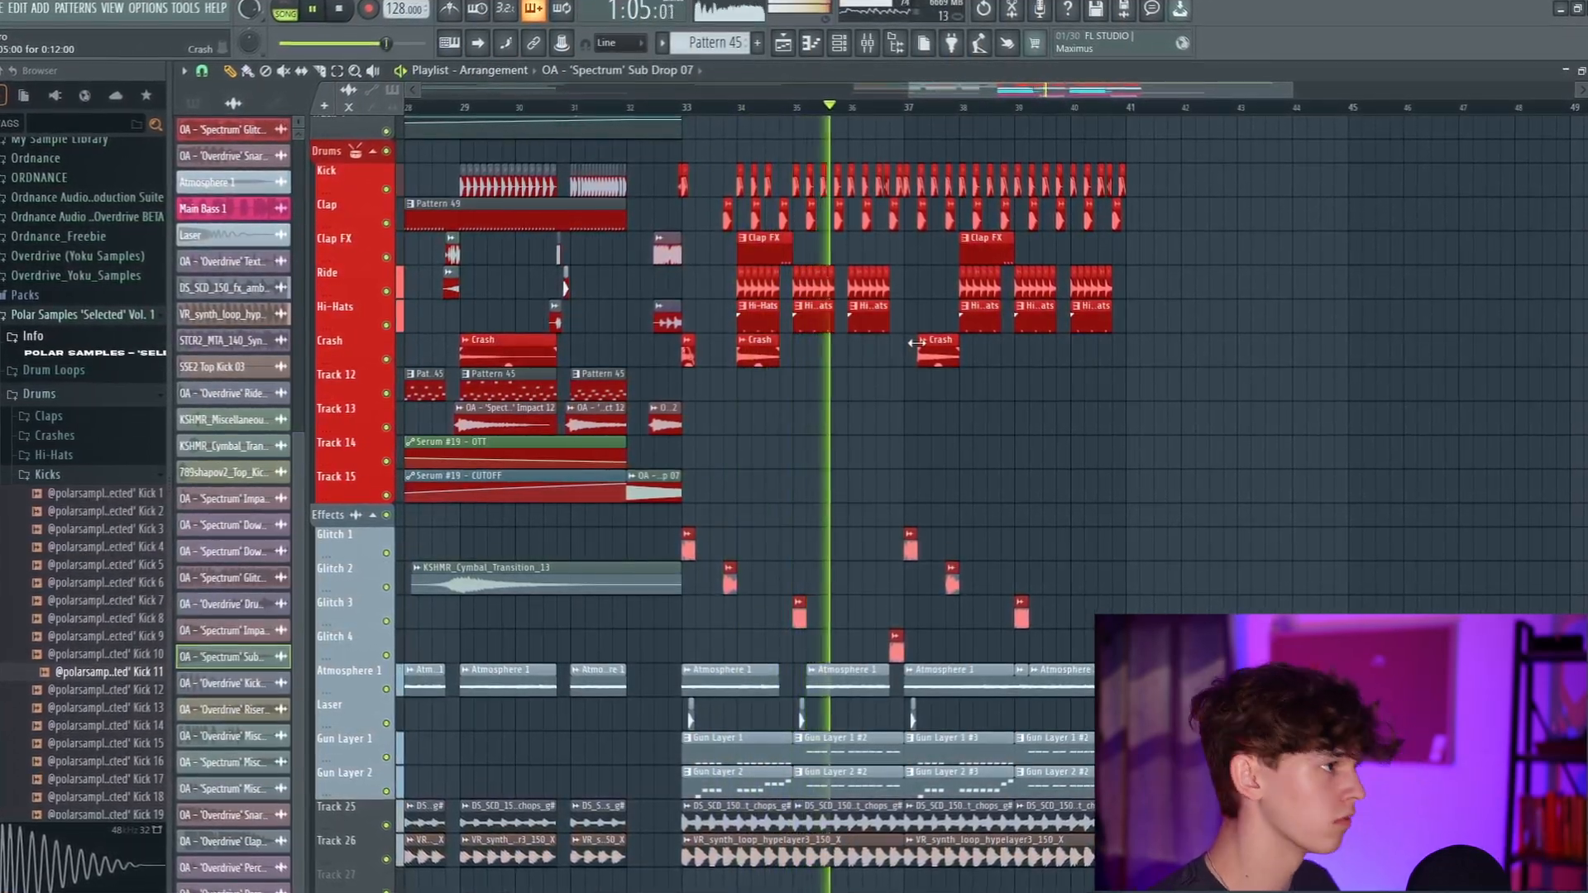
Review the drum, effects and lead tracks of the Astro drop starting at bar 33 during playback.
left_click_drag(985, 88, 1024, 91)
scroll(1195, 552, "down", 6)
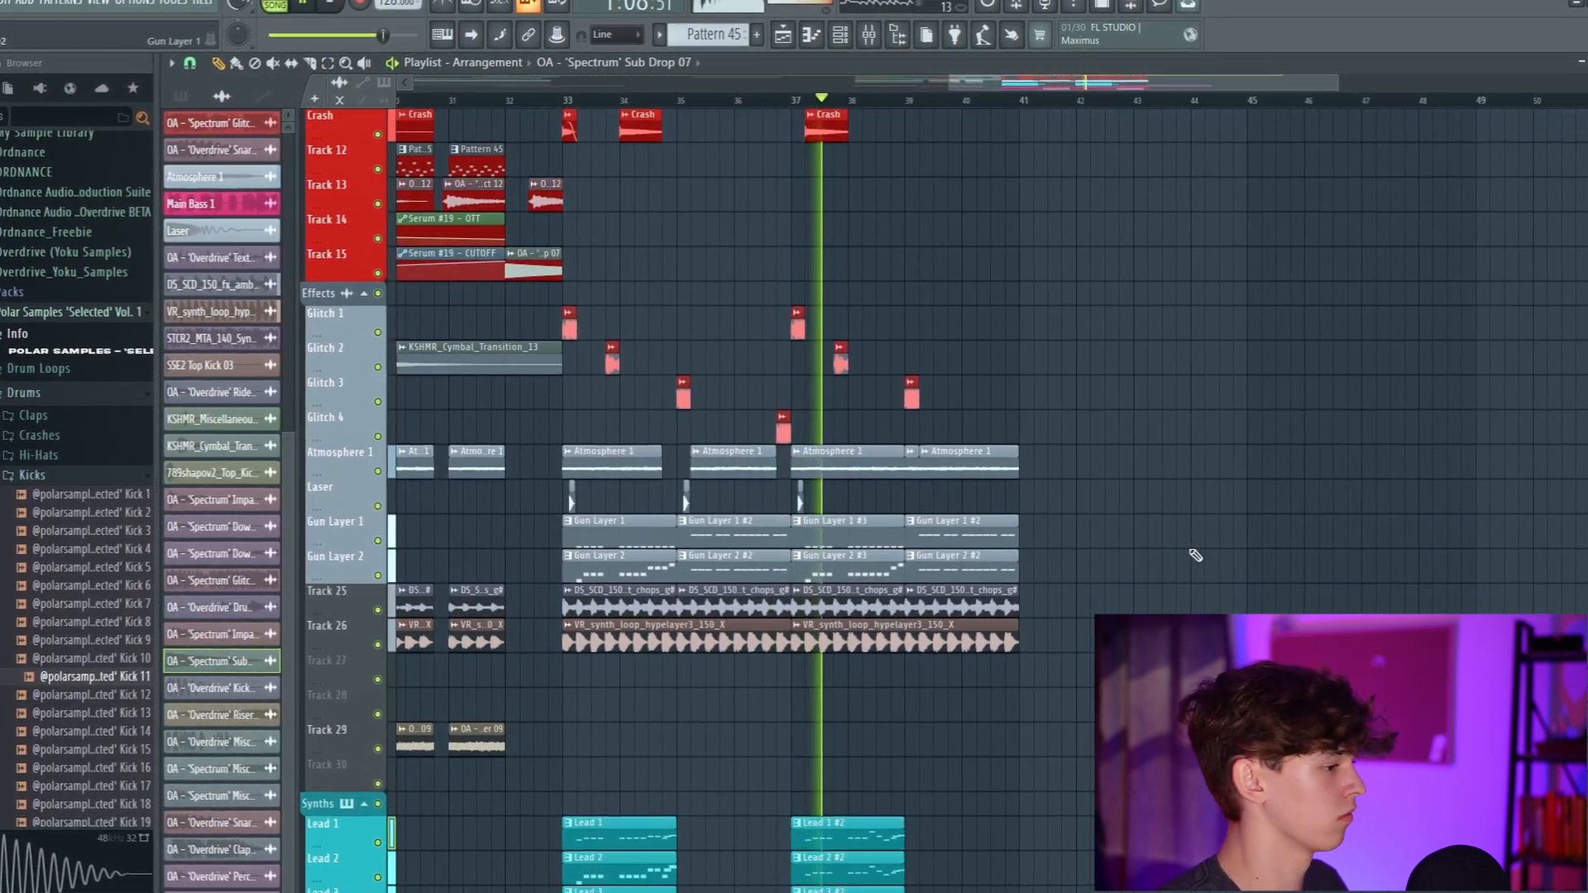
scroll(1195, 556, "down", 7)
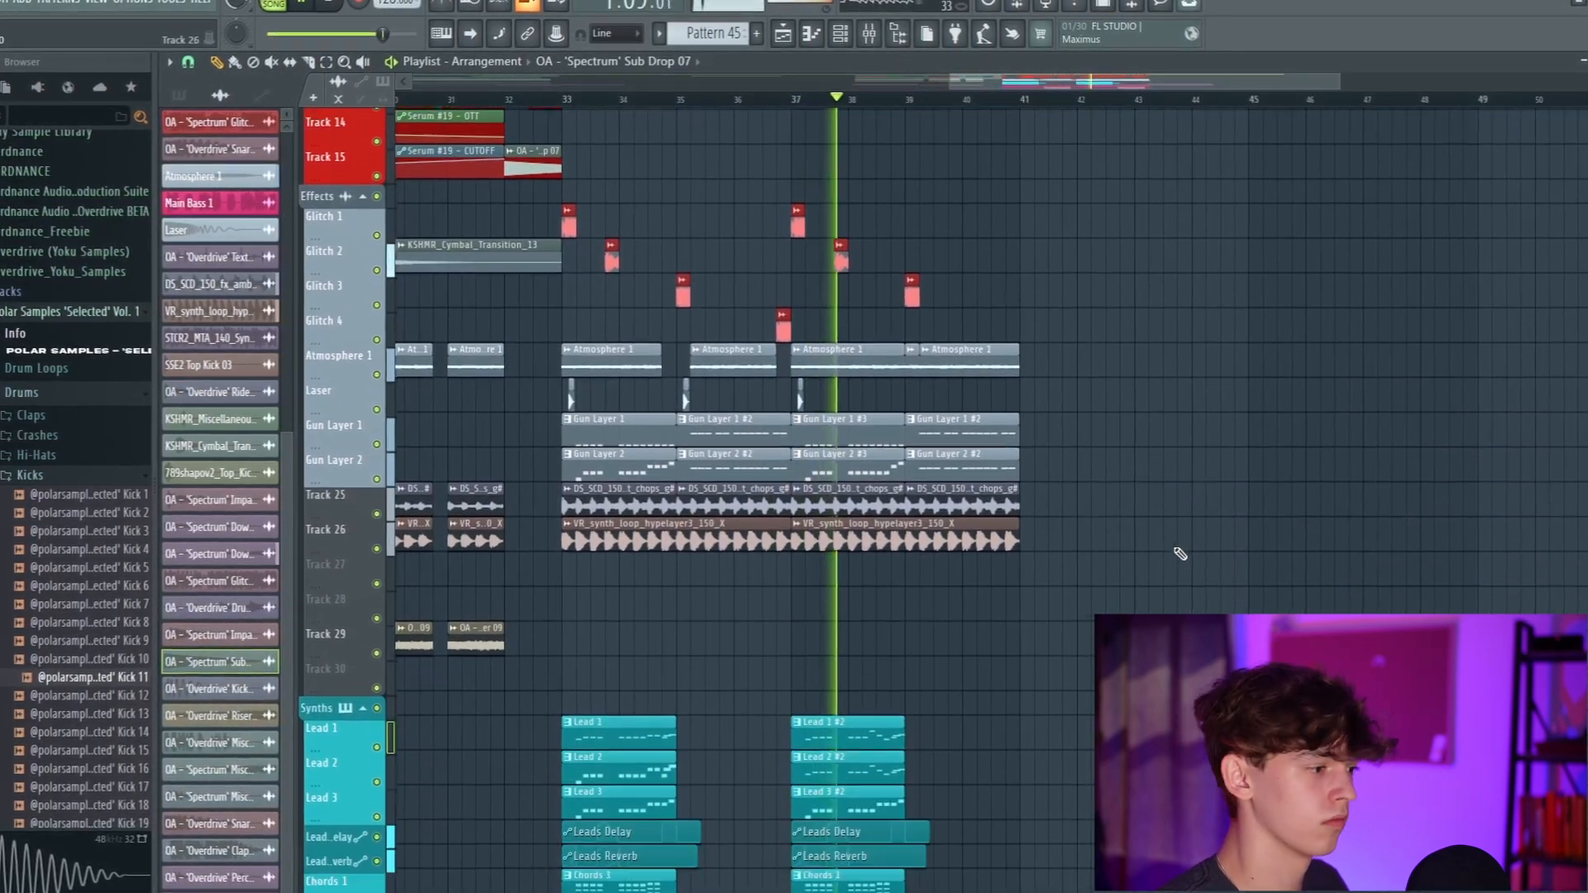
scroll(1162, 557, "down", 8)
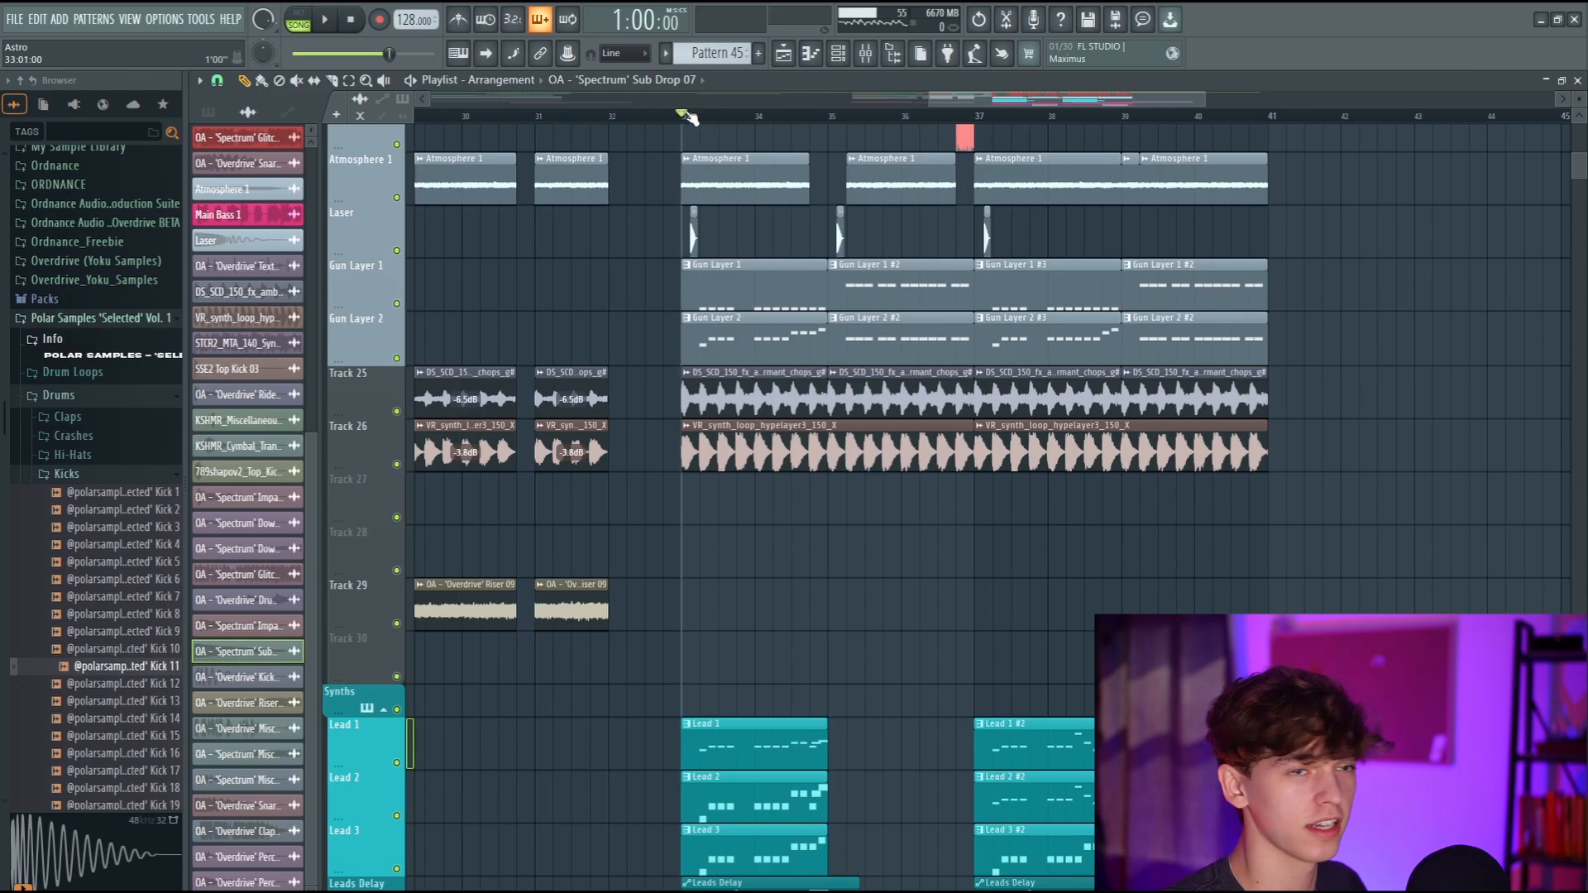
Open the mixer and inspect the Fruity Reeverb 2 effect on the Lead Bus 1 track.
scroll(903, 413, "up", 2)
scroll(903, 414, "down", 7)
key("F9")
scroll(789, 255, "down", 4)
scroll(773, 244, "up", 2)
left_click(725, 212)
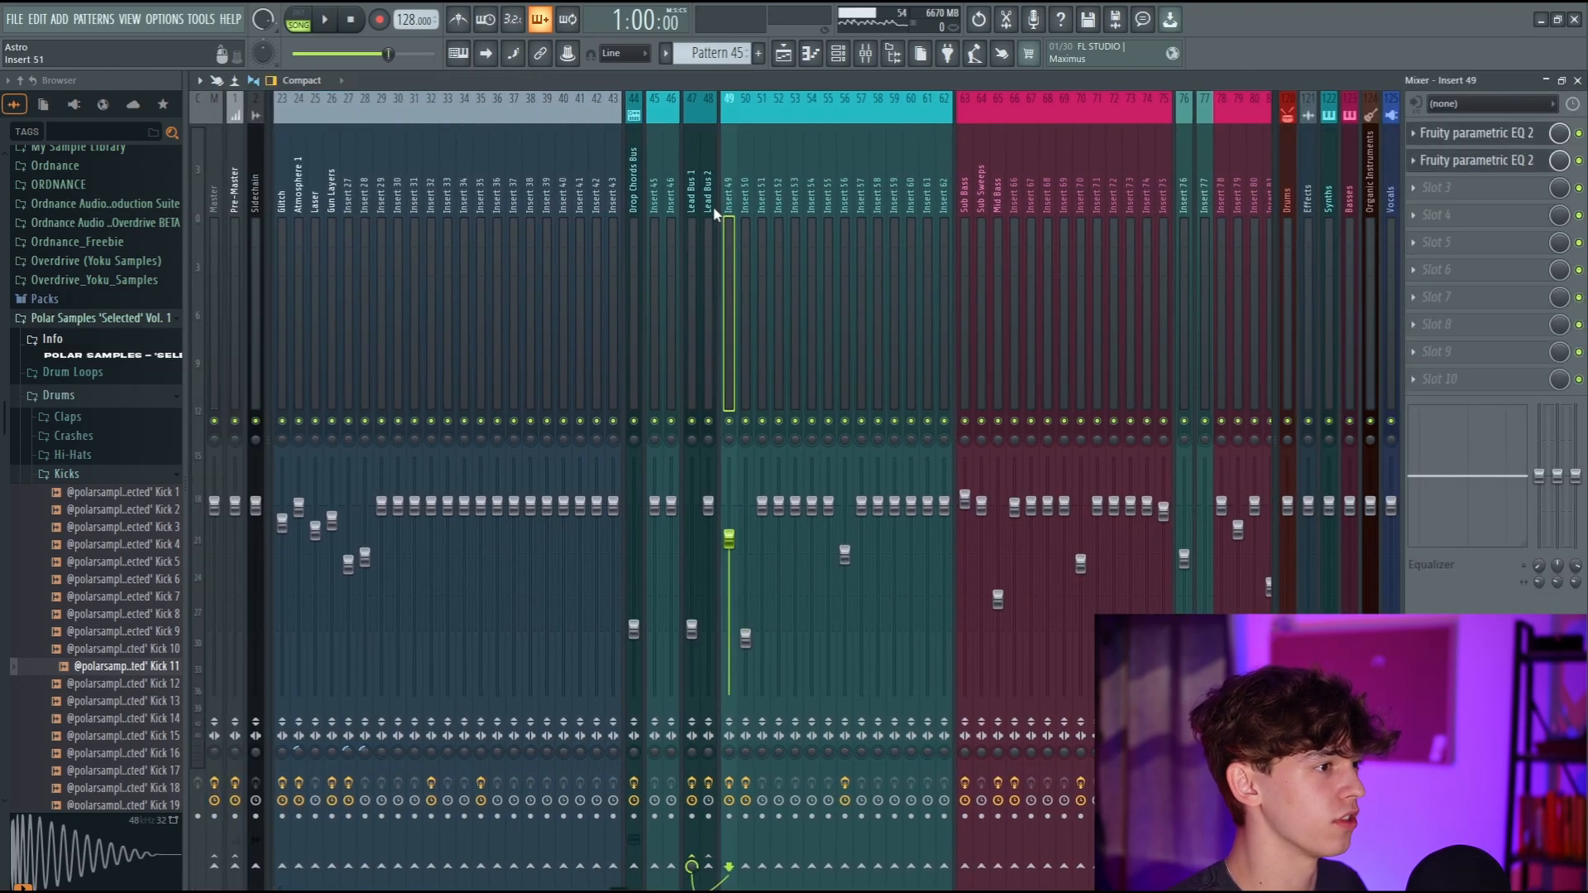
left_click(709, 212)
scroll(910, 214, "down", 1)
scroll(959, 216, "down", 3)
scroll(746, 203, "up", 4)
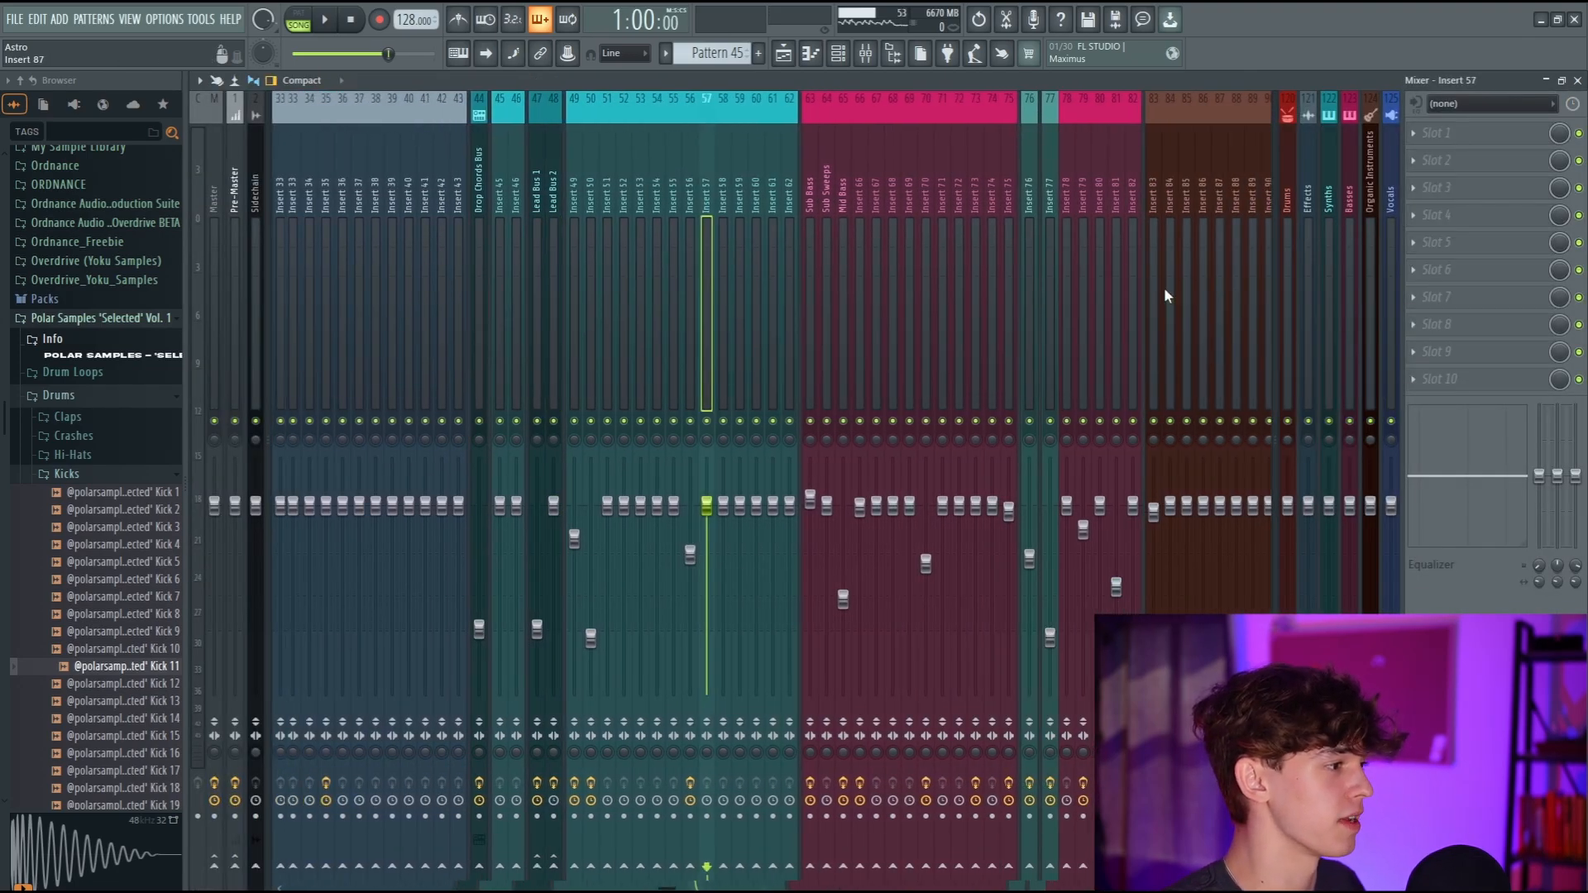
left_click(692, 219)
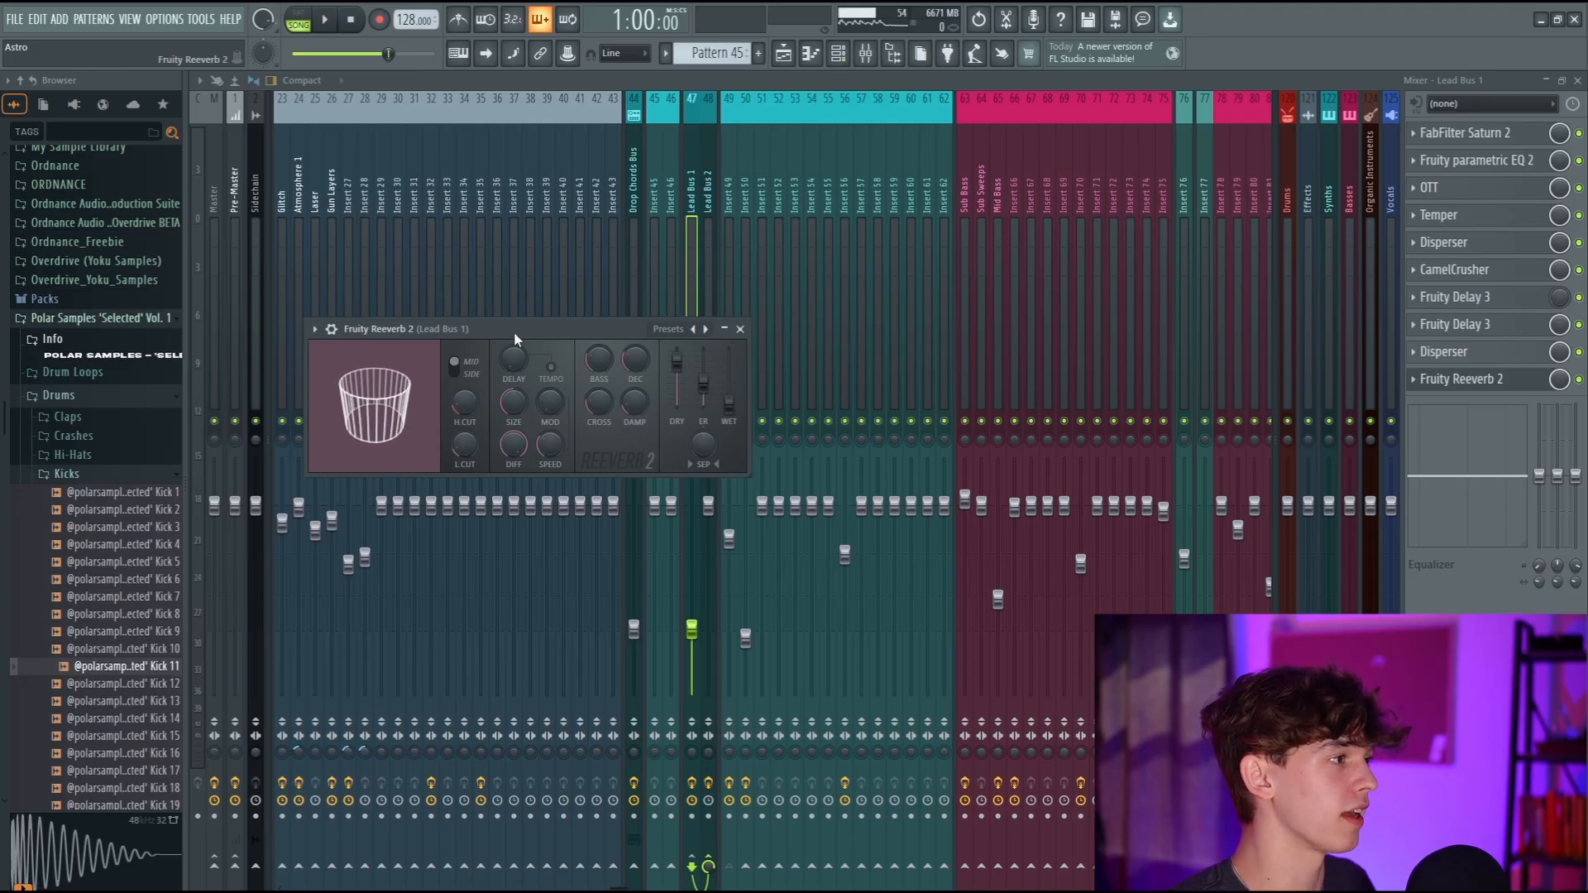
left_click_drag(515, 334, 663, 342)
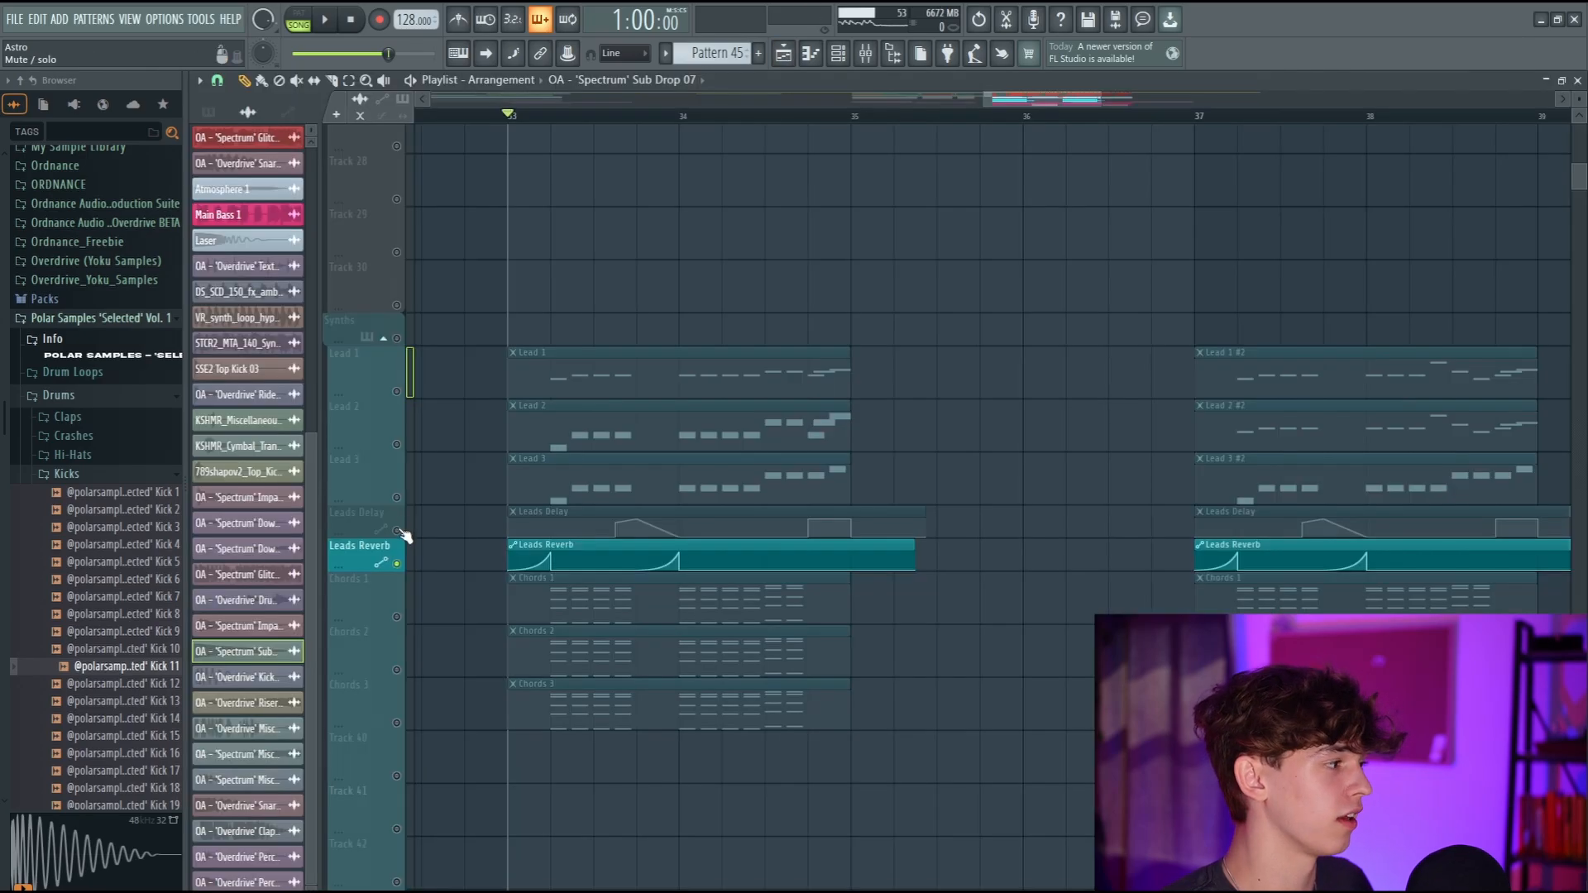
Isolate the Lead 1, Lead 2, Lead 3 and Leads Reverb tracks and play them from bar 33.
left_click_drag(405, 480, 406, 372)
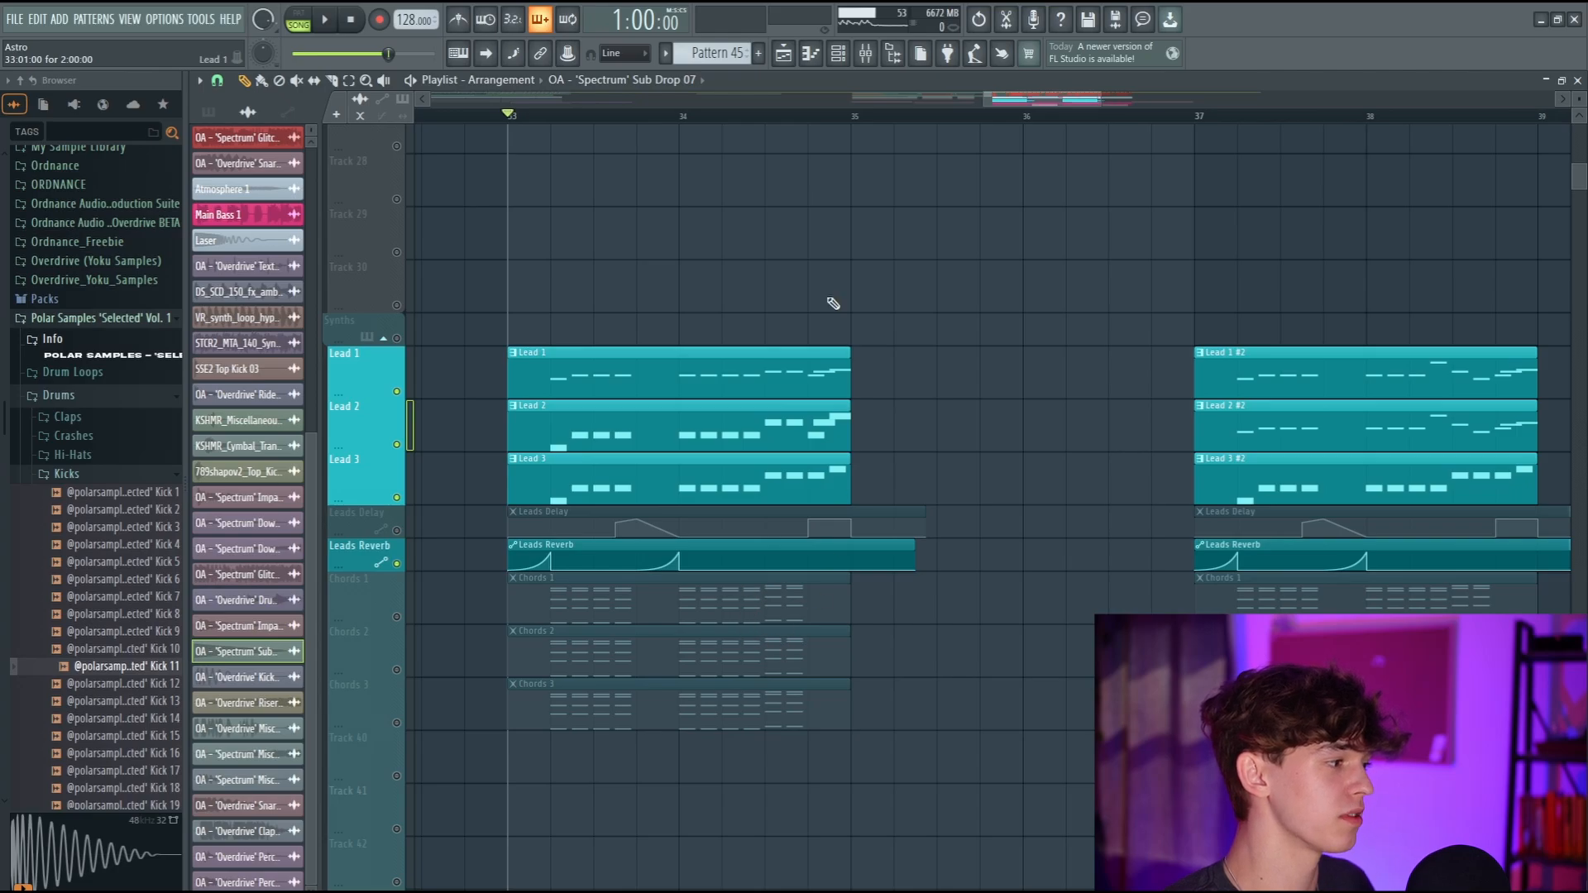
scroll(748, 100, "down", 3)
key("space")
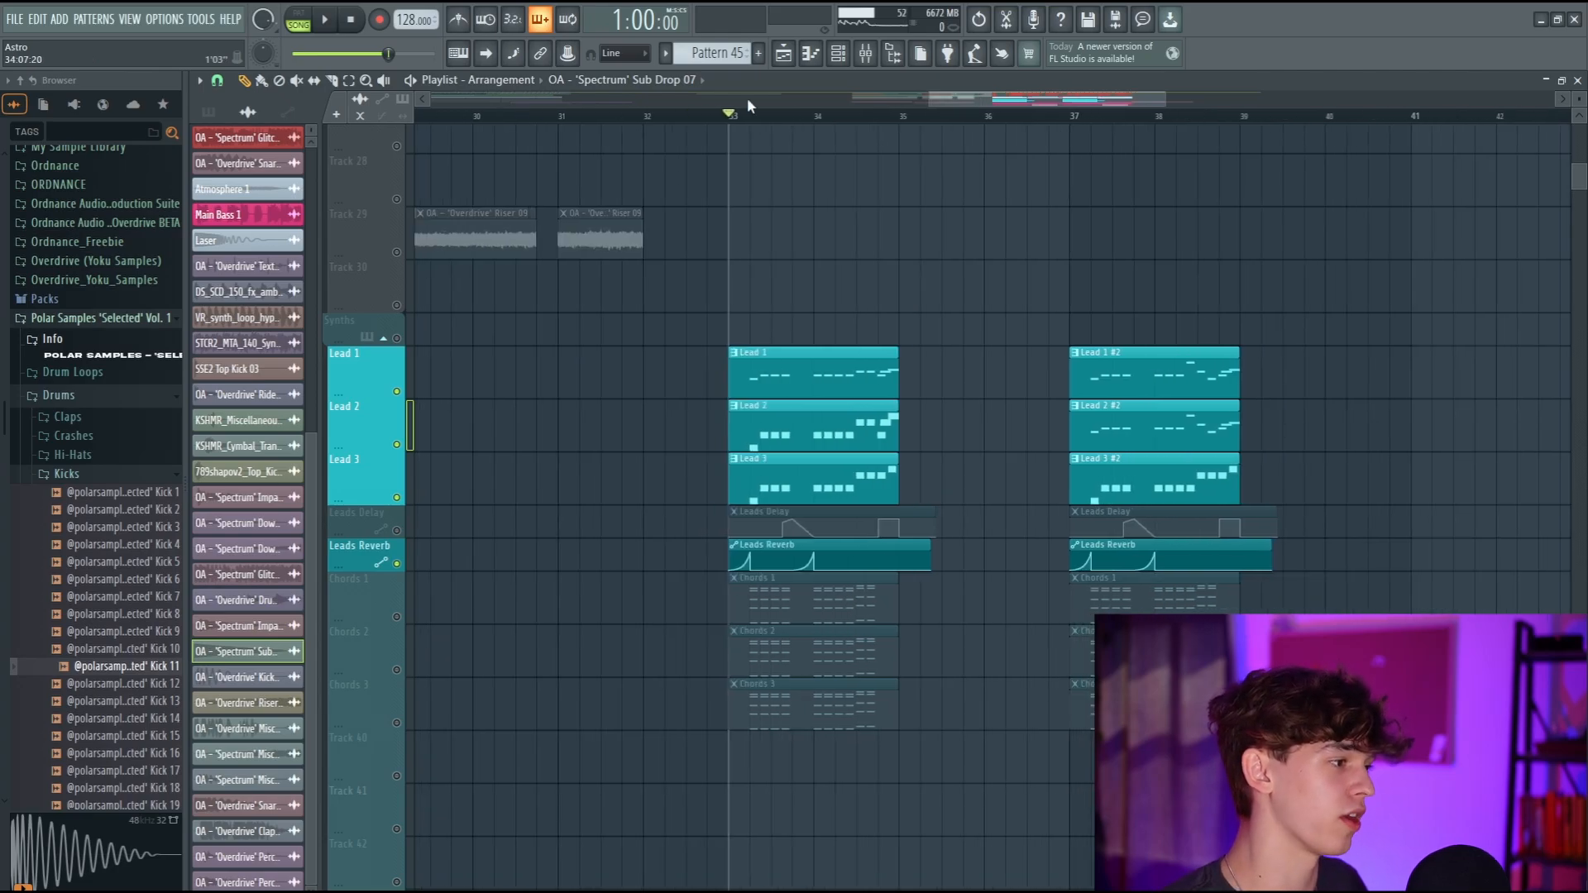
scroll(747, 97, "up", 1)
scroll(1079, 443, "up", 1)
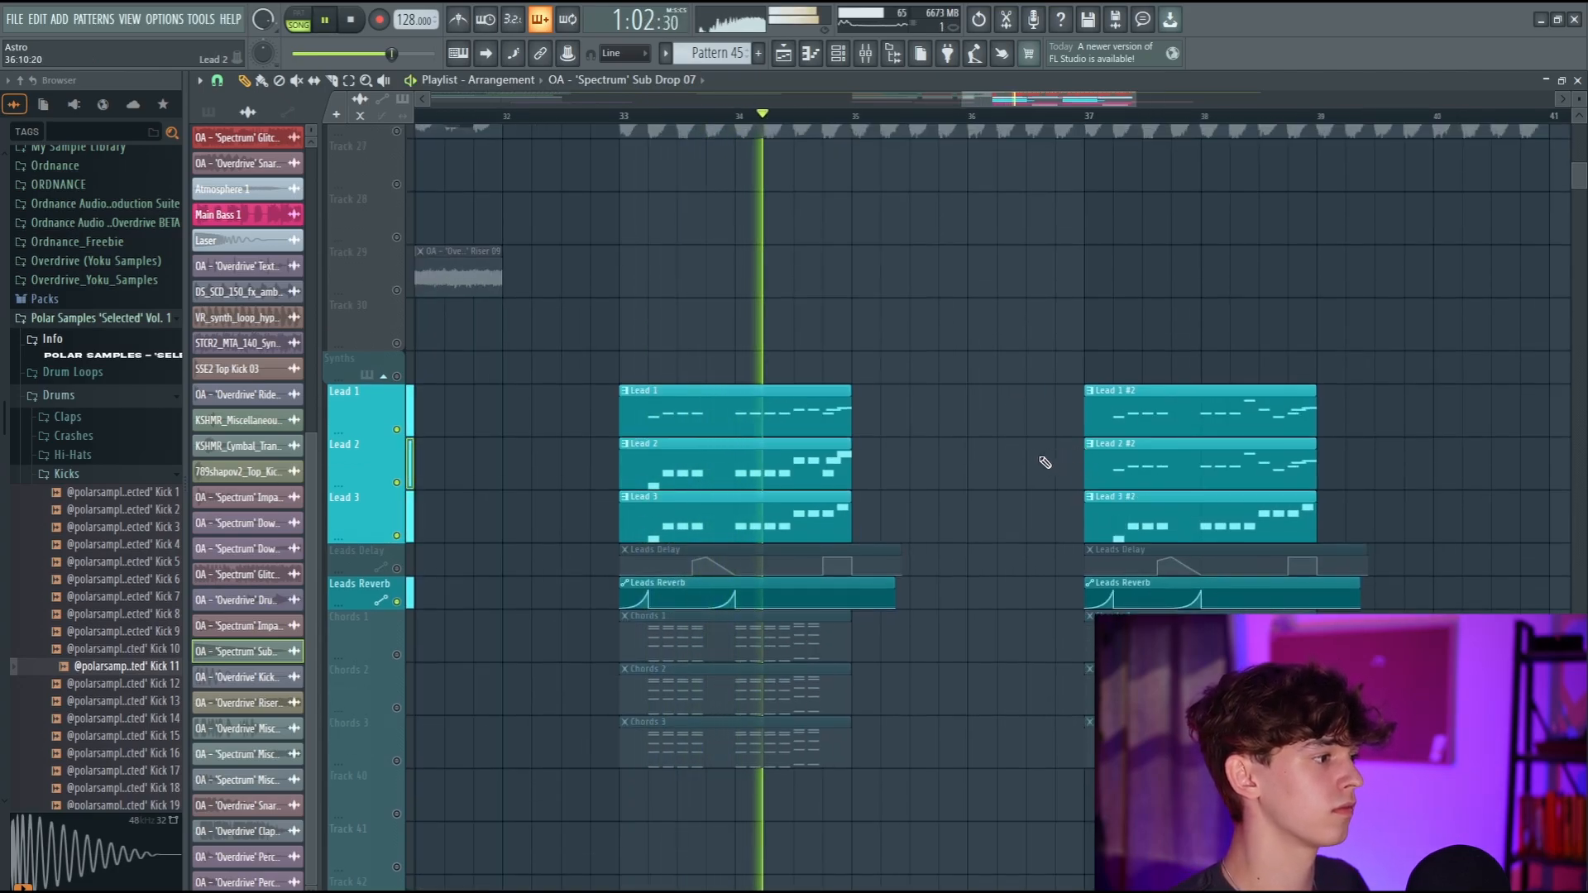
key("space")
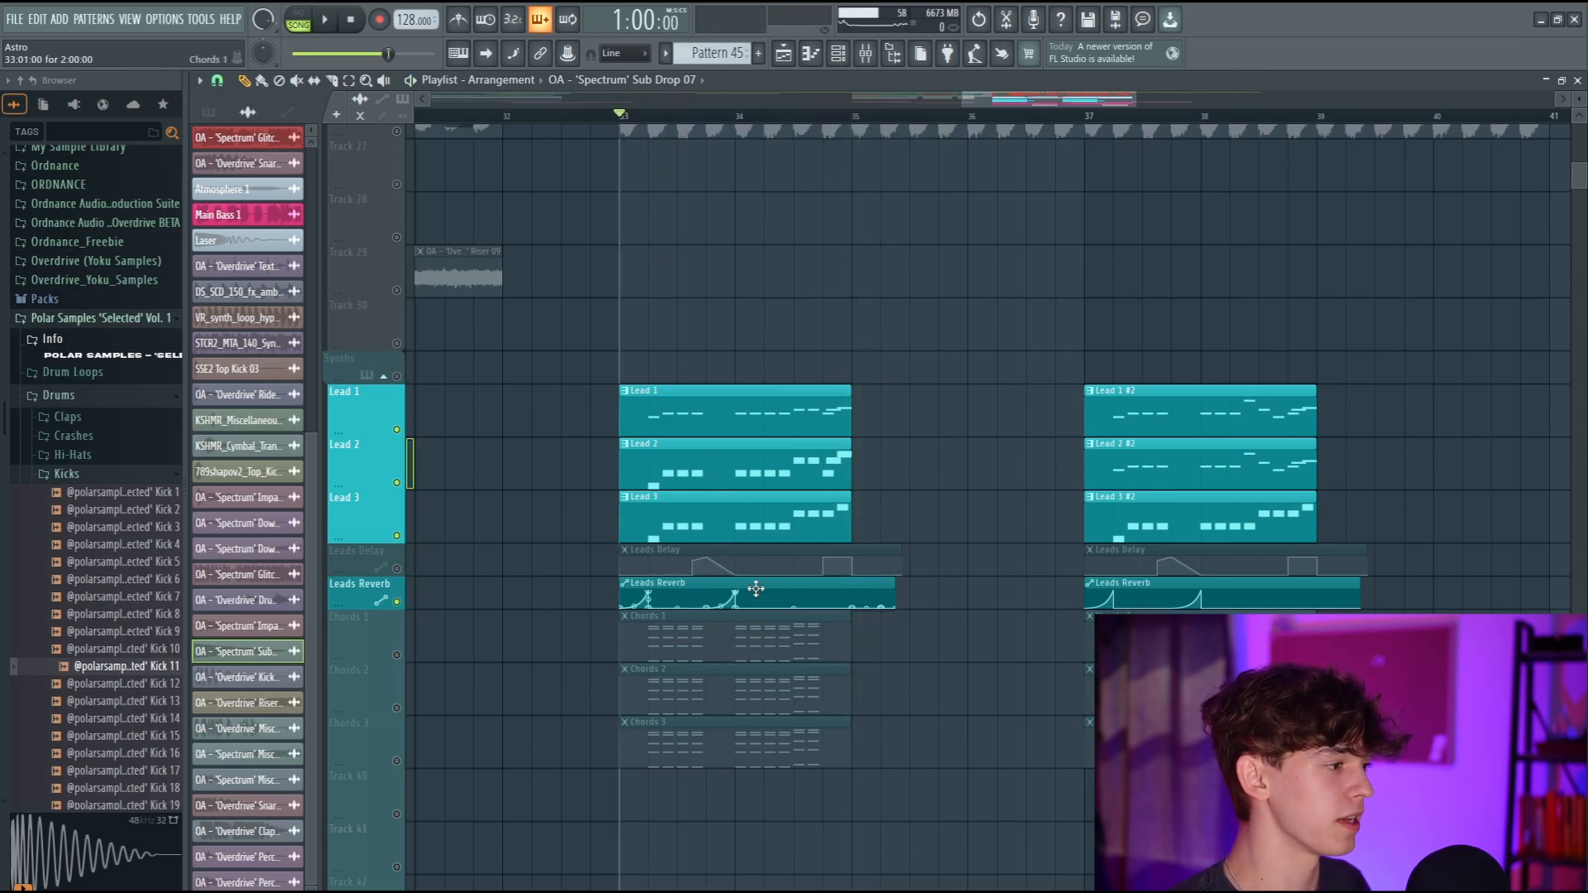
Add another rising ramp peaking at bar 53 to the Reeverb 2 wet level automation on Track 28 during playback of Pattern 28.
key("space")
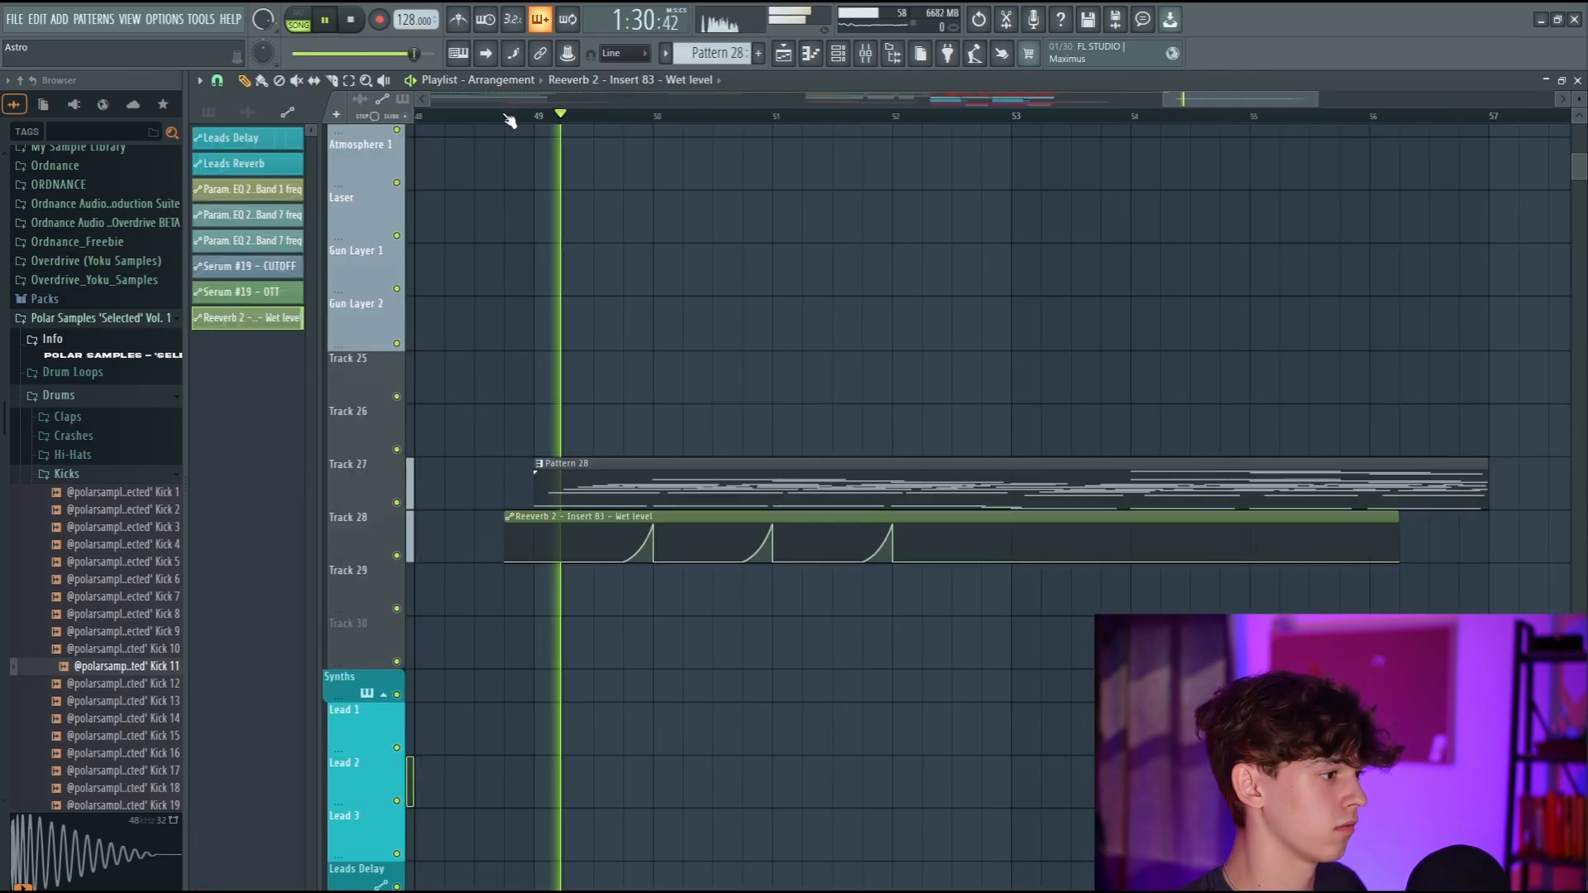
right_click(1029, 550)
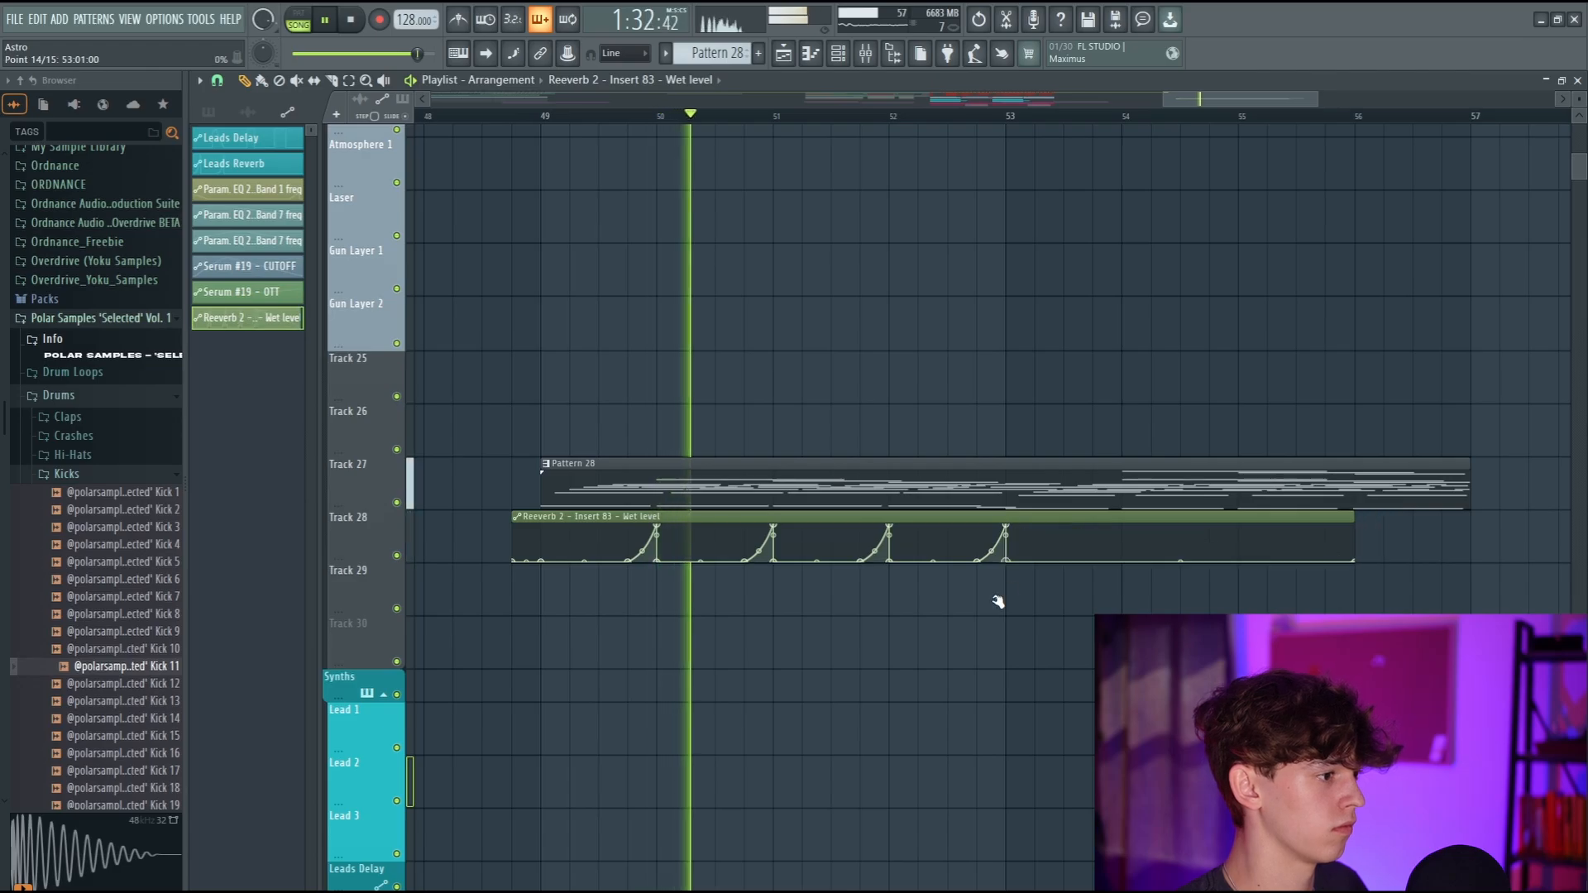
left_click(866, 55)
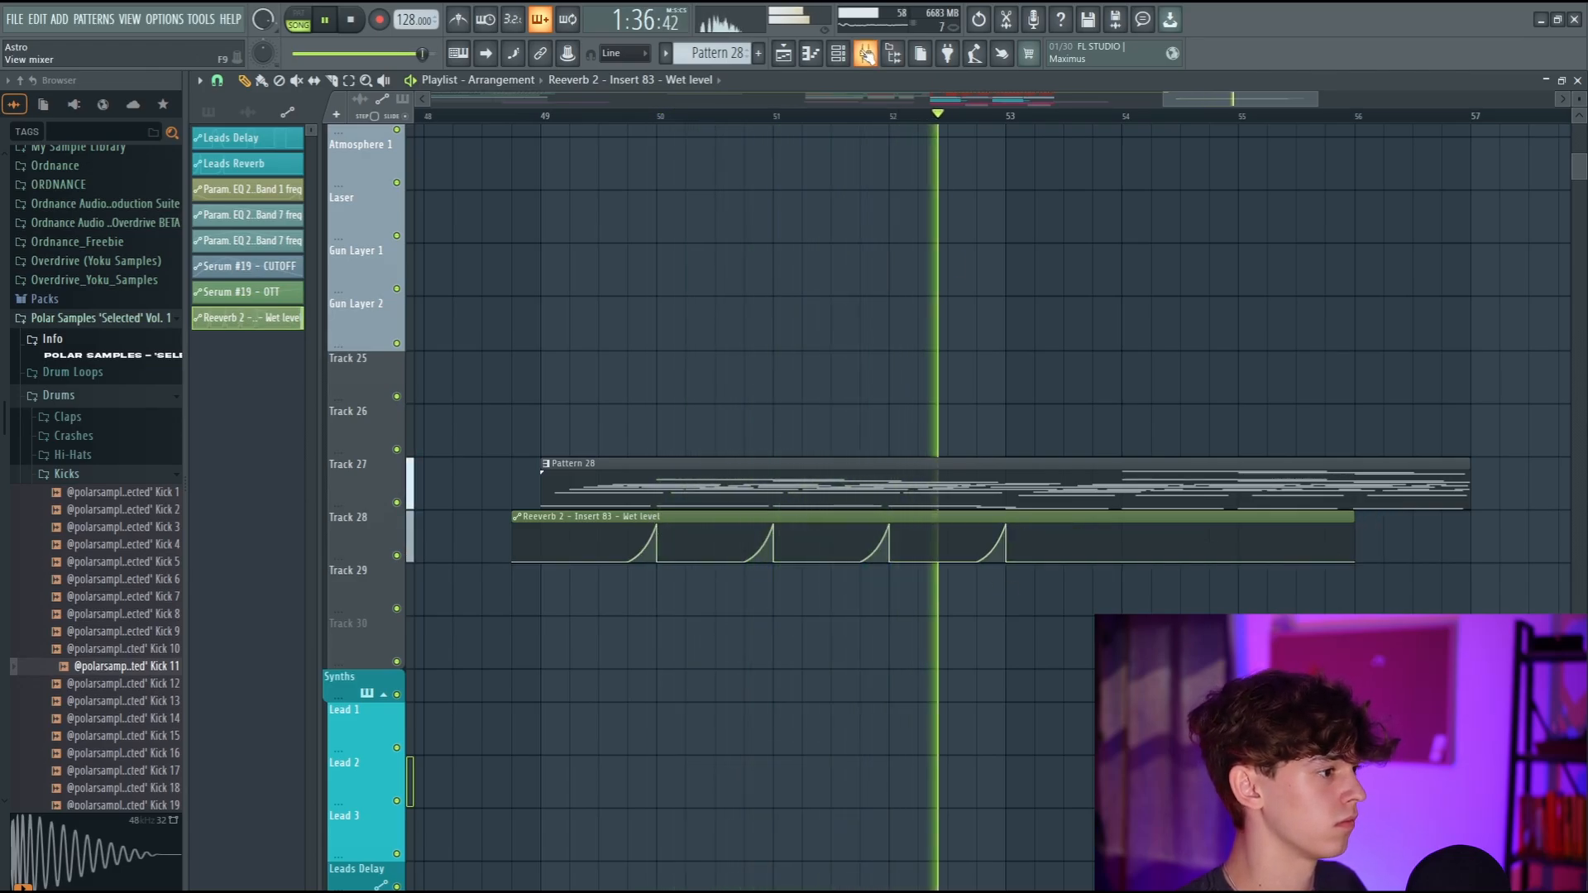
key("space")
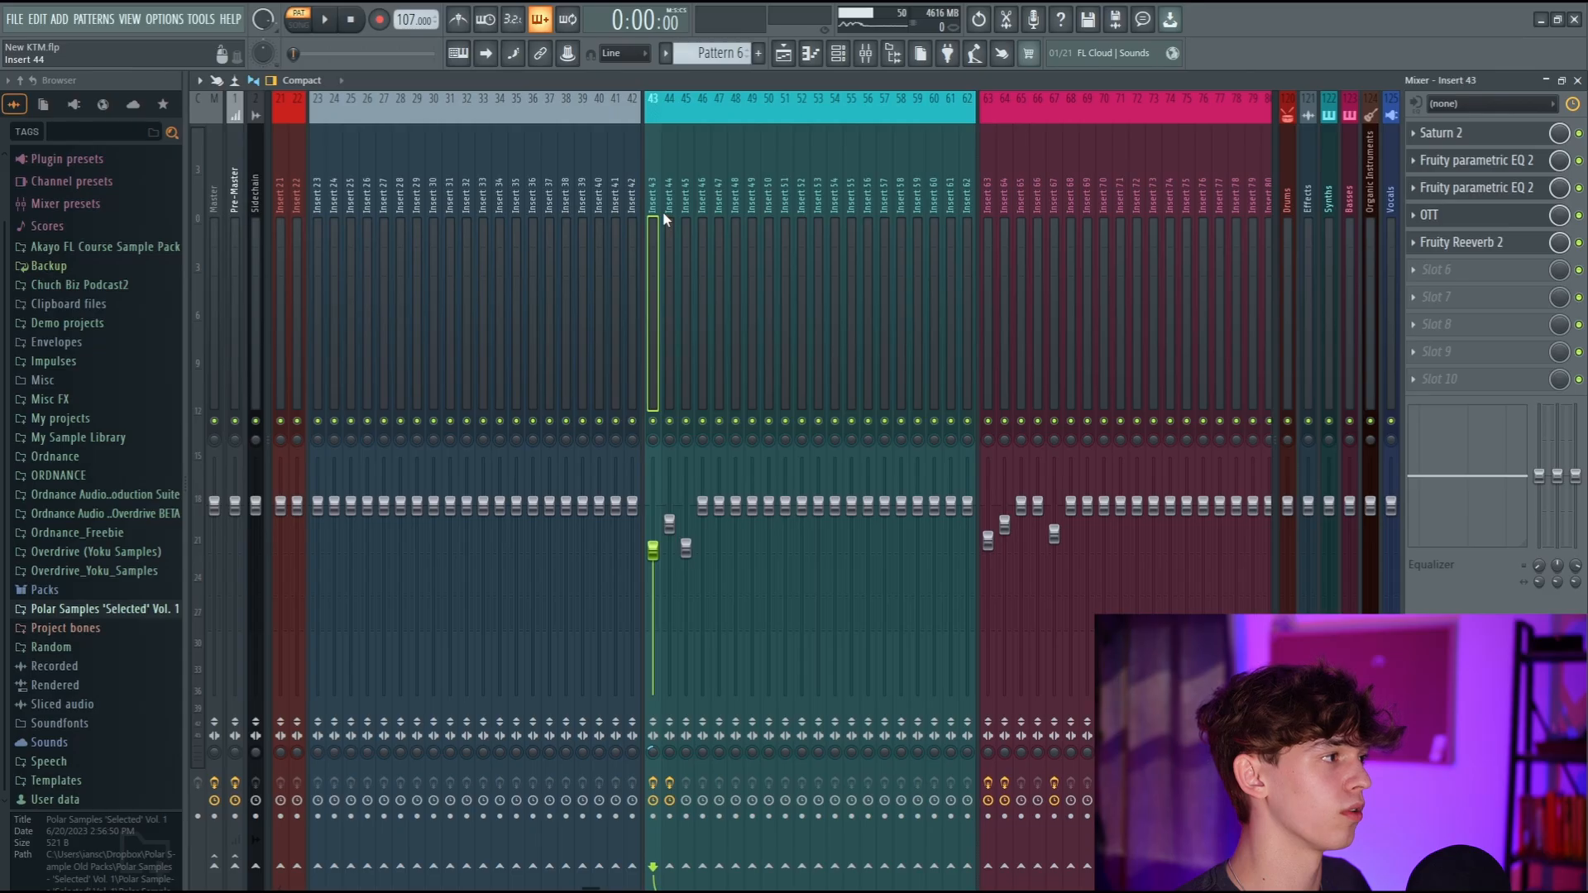
Copy the mixer track state of Insert 43 with its effect chain to Insert 52 and bring up Insert 52's state options.
right_click(659, 208)
mouse_move(684, 200)
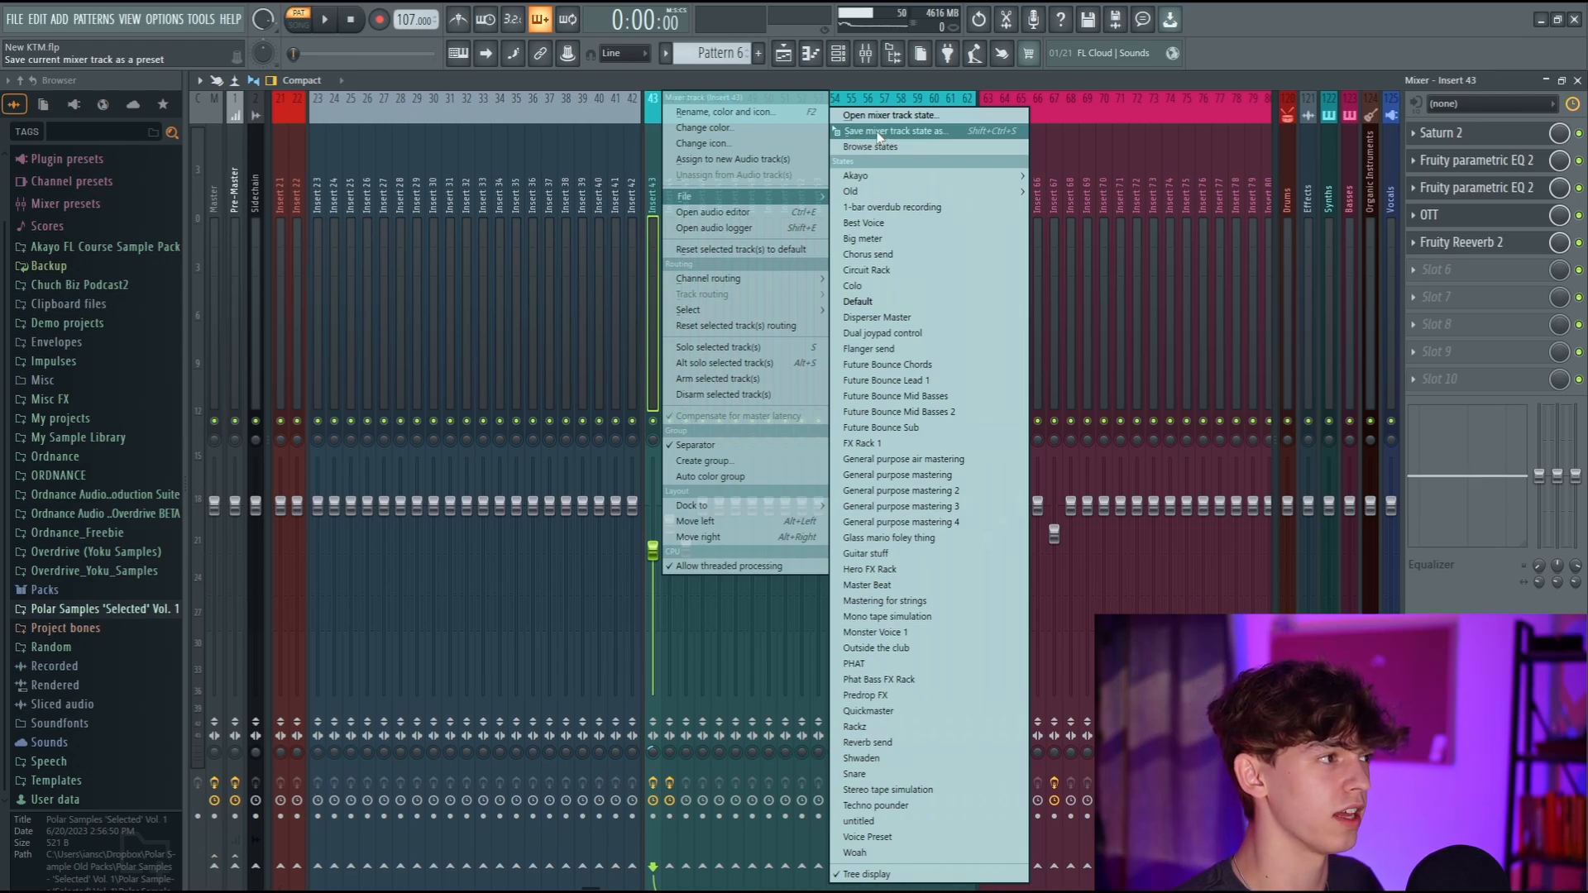
left_click_drag(880, 136, 882, 162)
left_click_drag(795, 187, 797, 190)
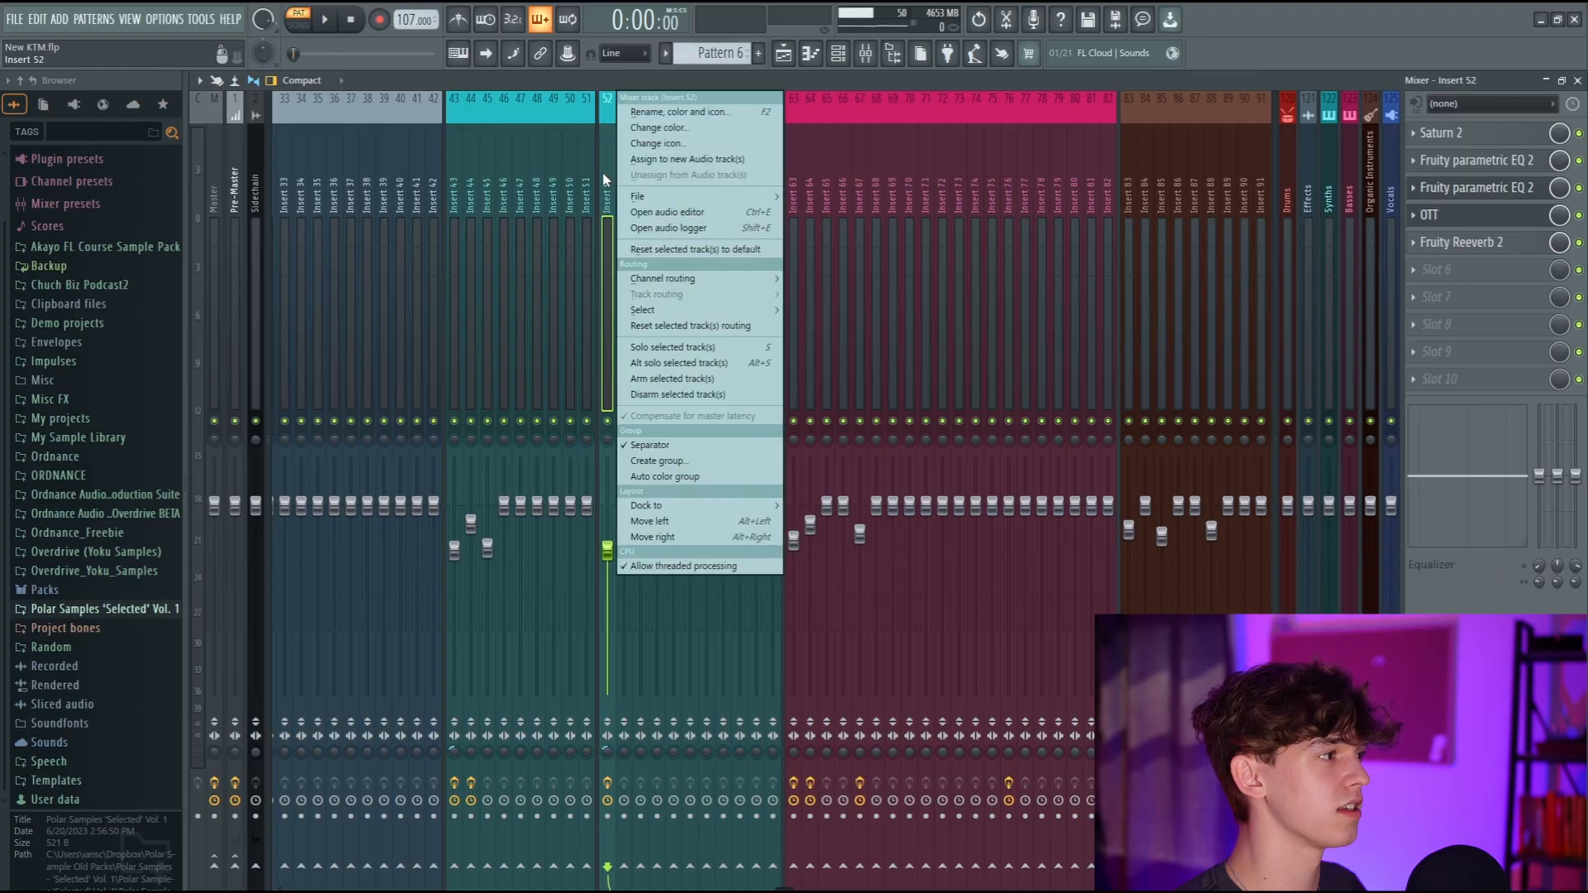
mouse_move(654, 196)
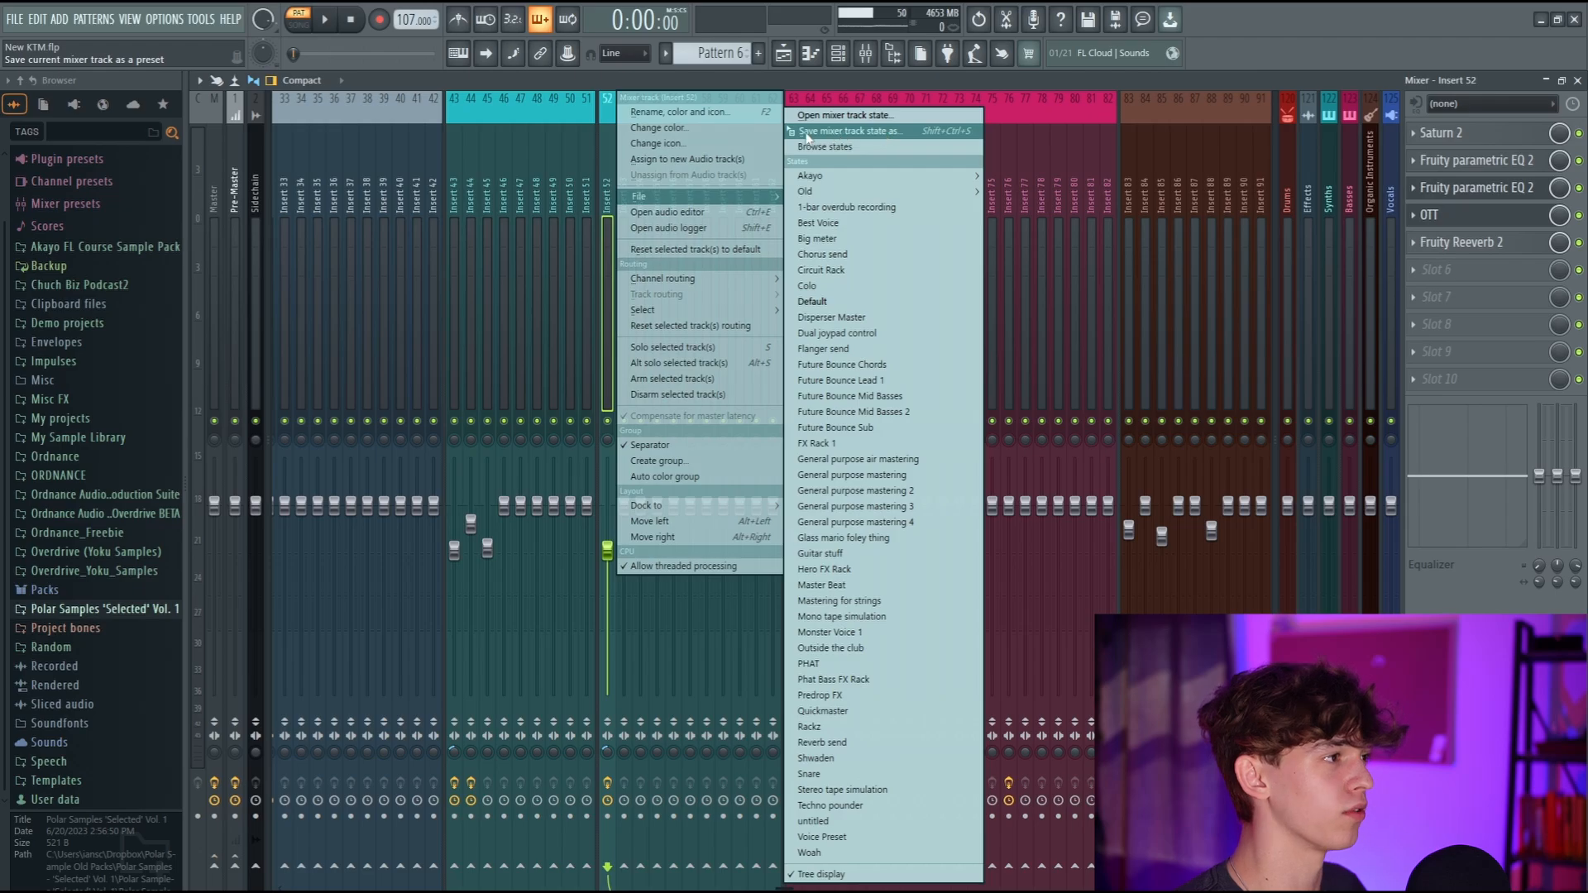
Save Insert 52's mixer track state as a preset in the Akayo mixer presets folder, entering T as the file name.
left_click(847, 133)
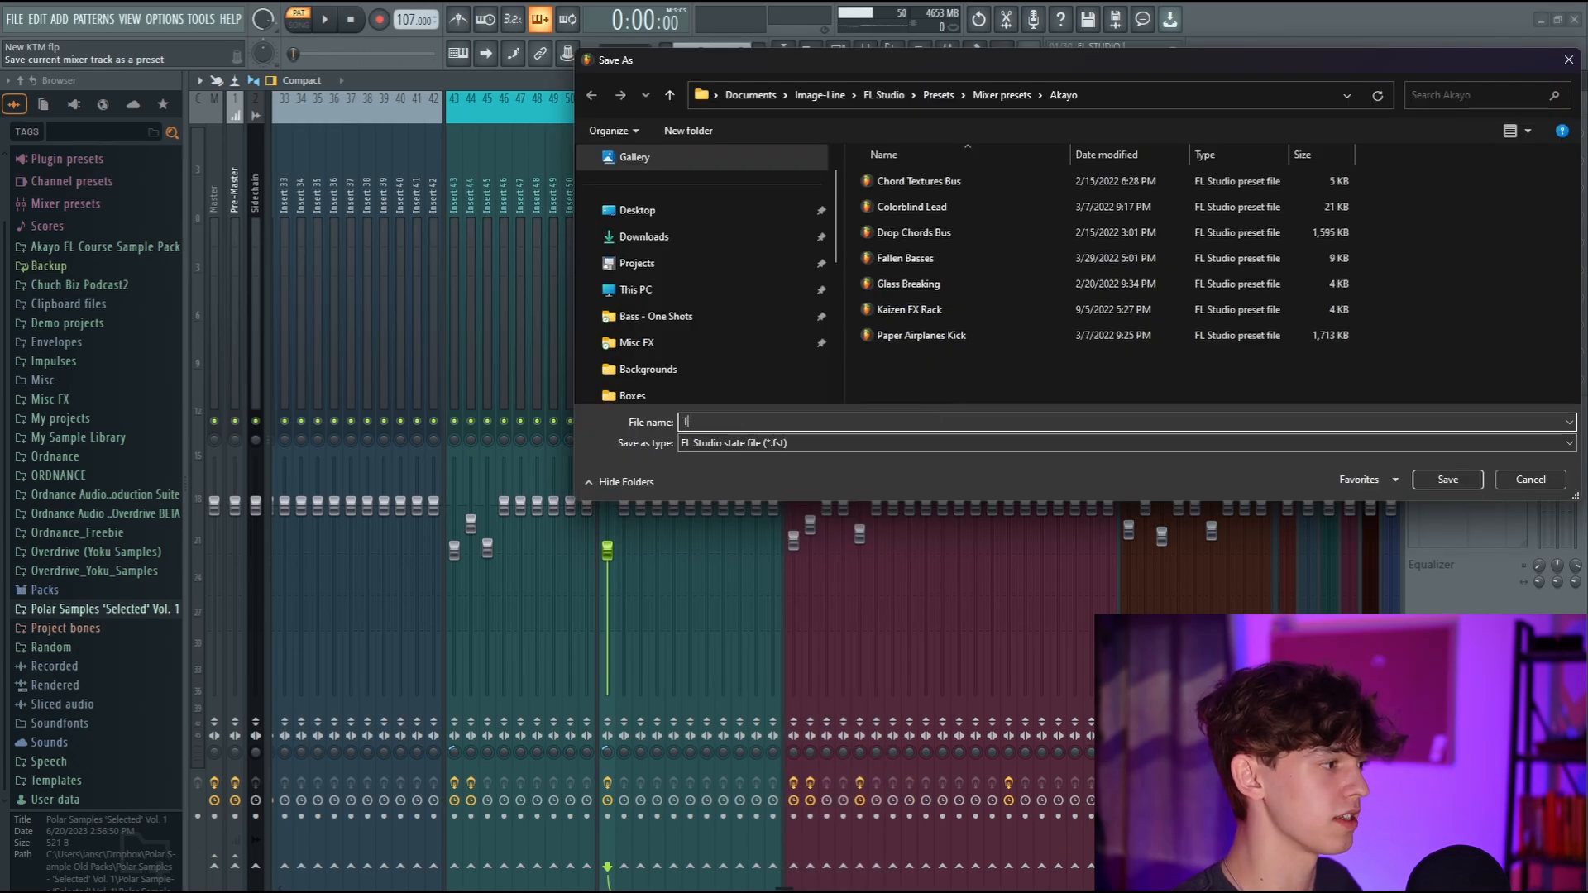
type("T")
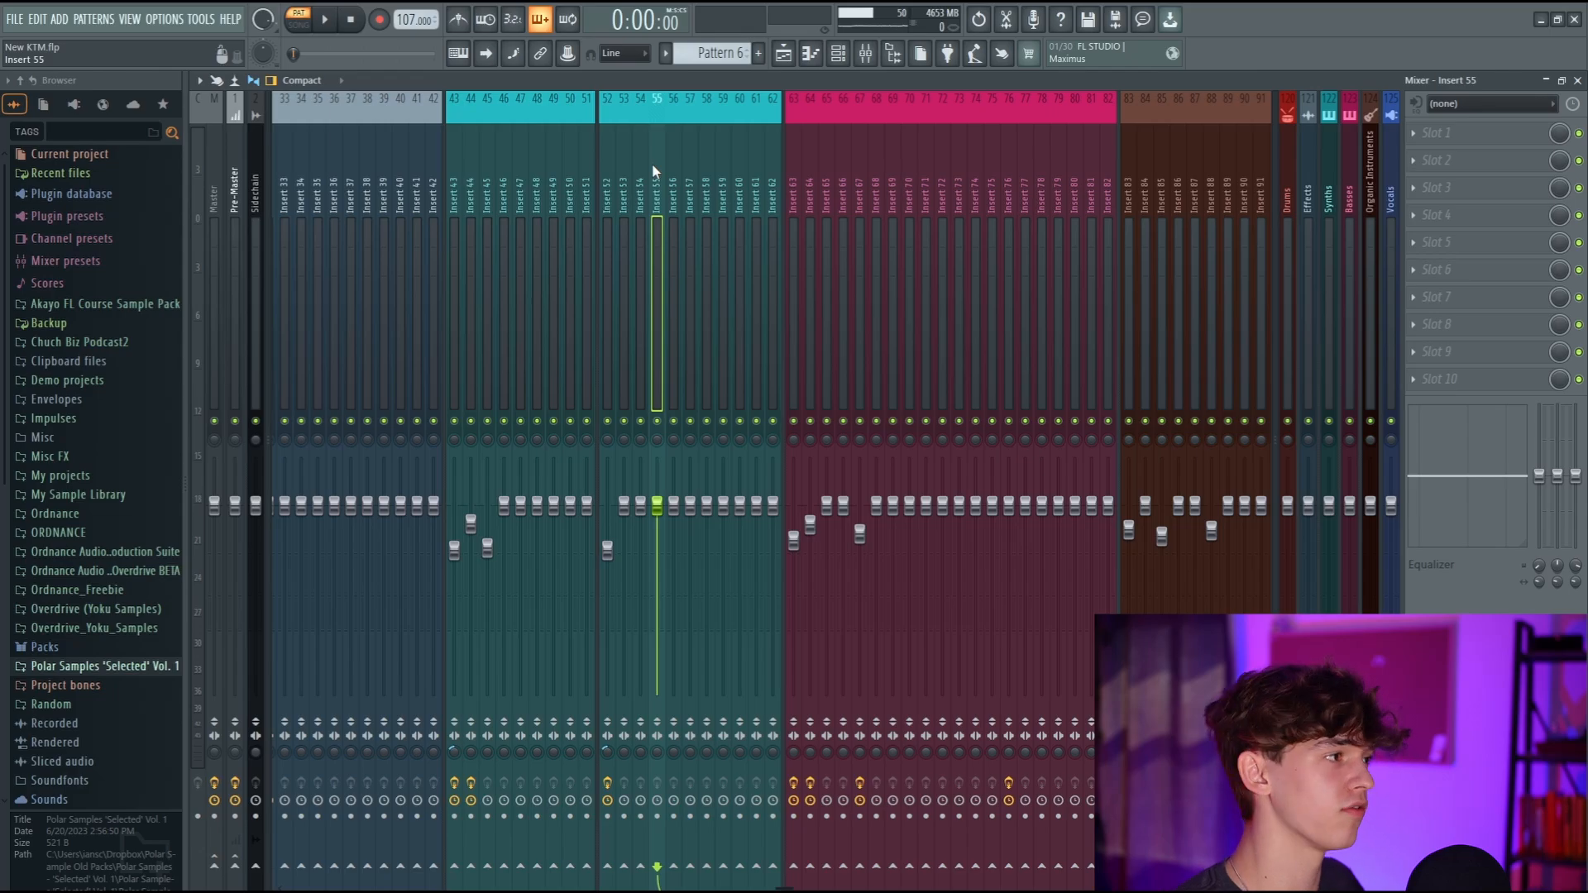
Browse the saved mixer track states for Insert 55 and choose the Chorus send state.
right_click(652, 162)
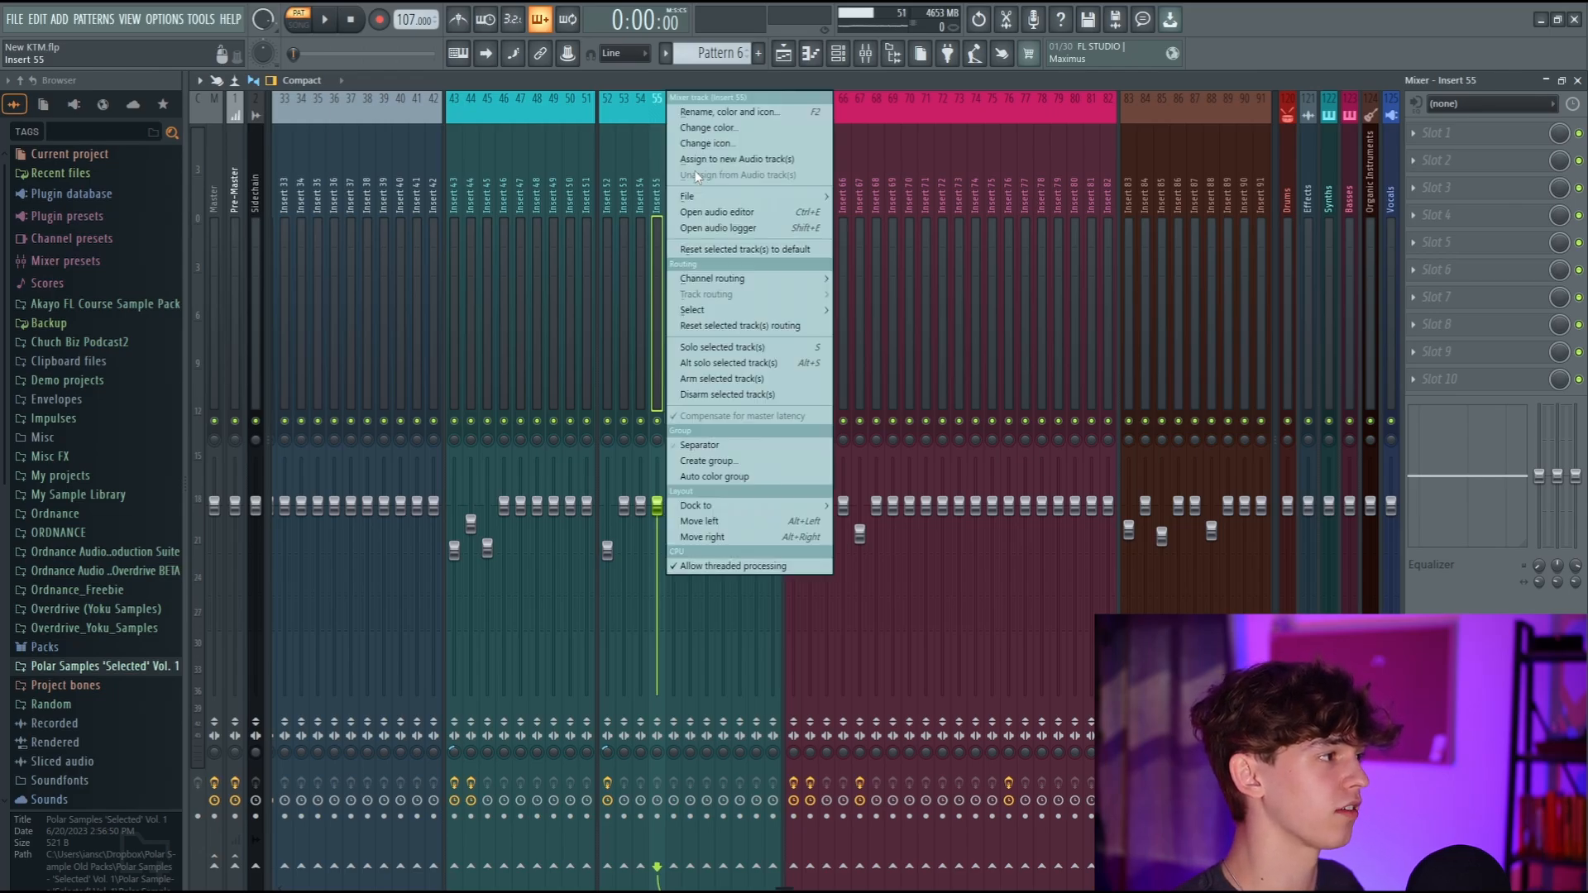
mouse_move(695, 196)
mouse_move(901, 182)
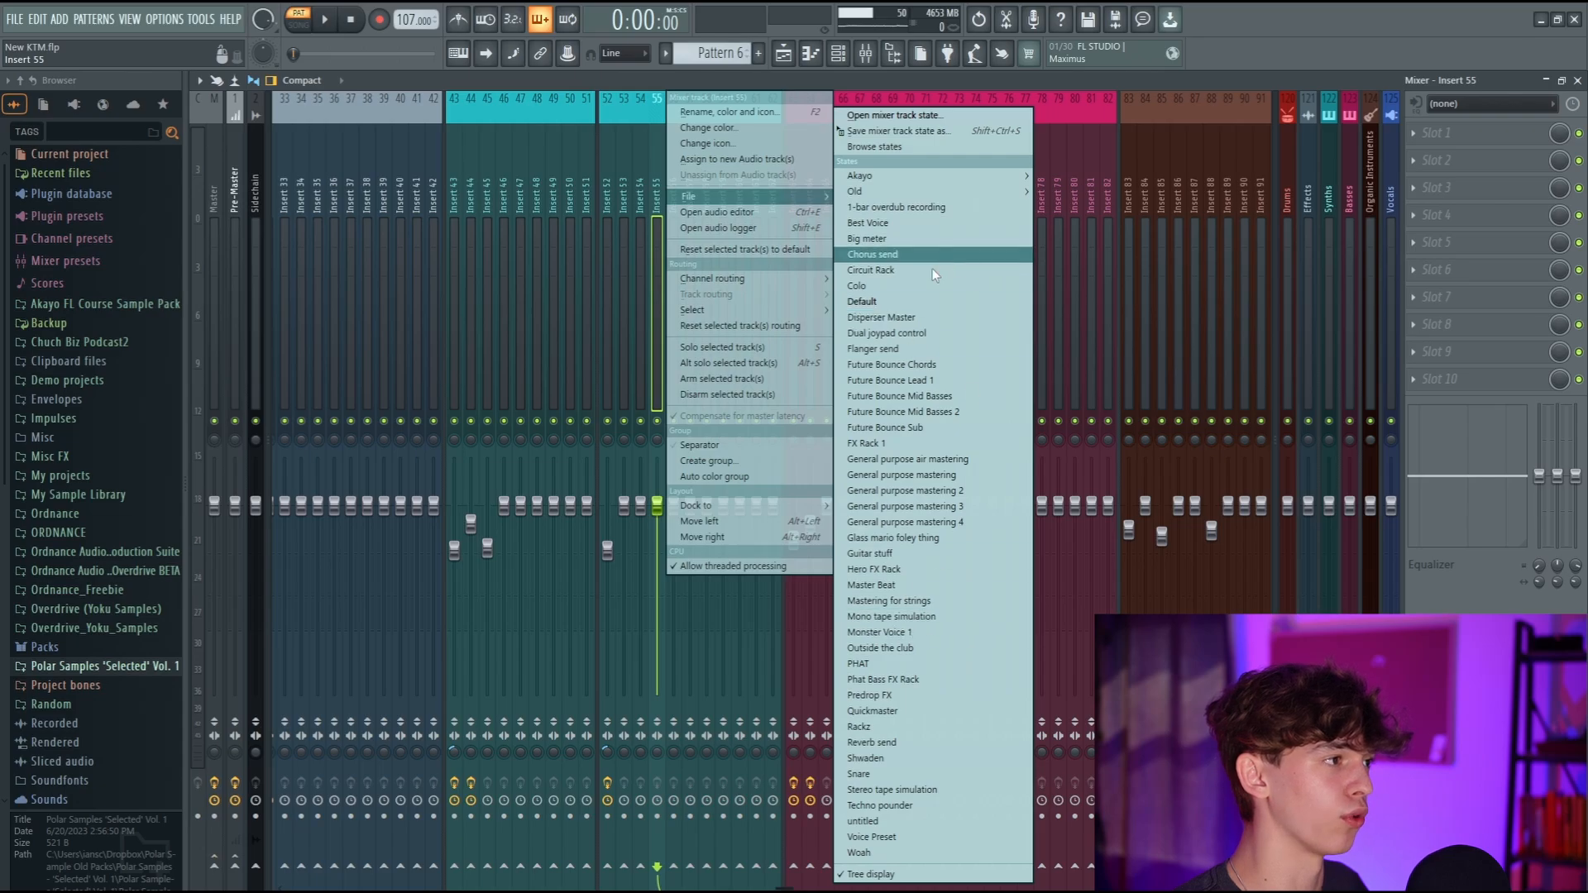
left_click(872, 254)
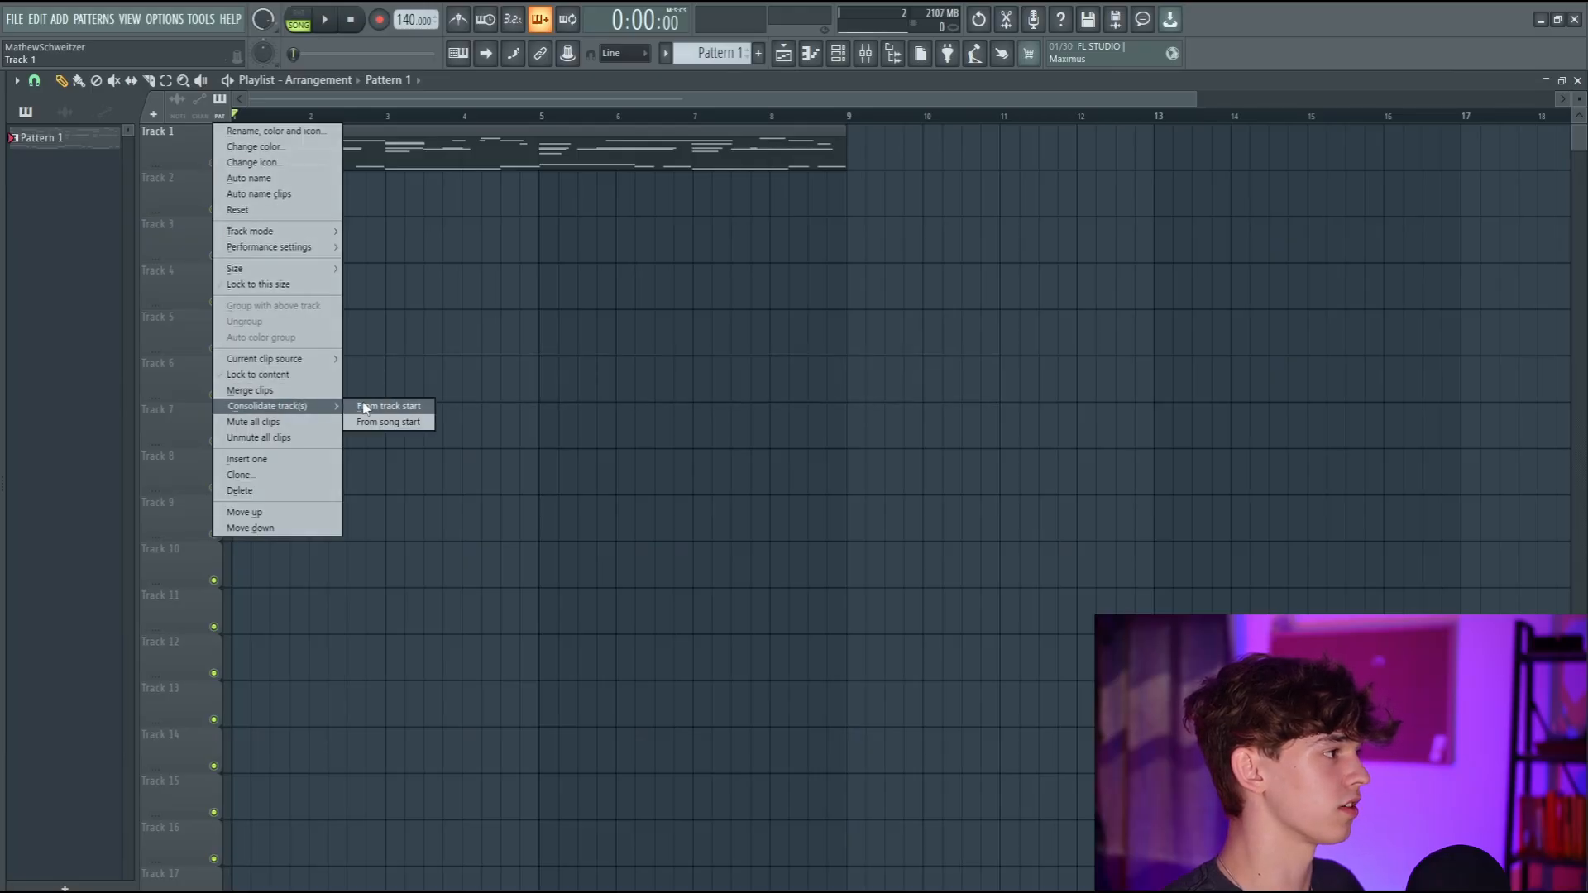
Consolidate Track 1 from the track start and open the resulting audio clip in Edison.
left_click(364, 407)
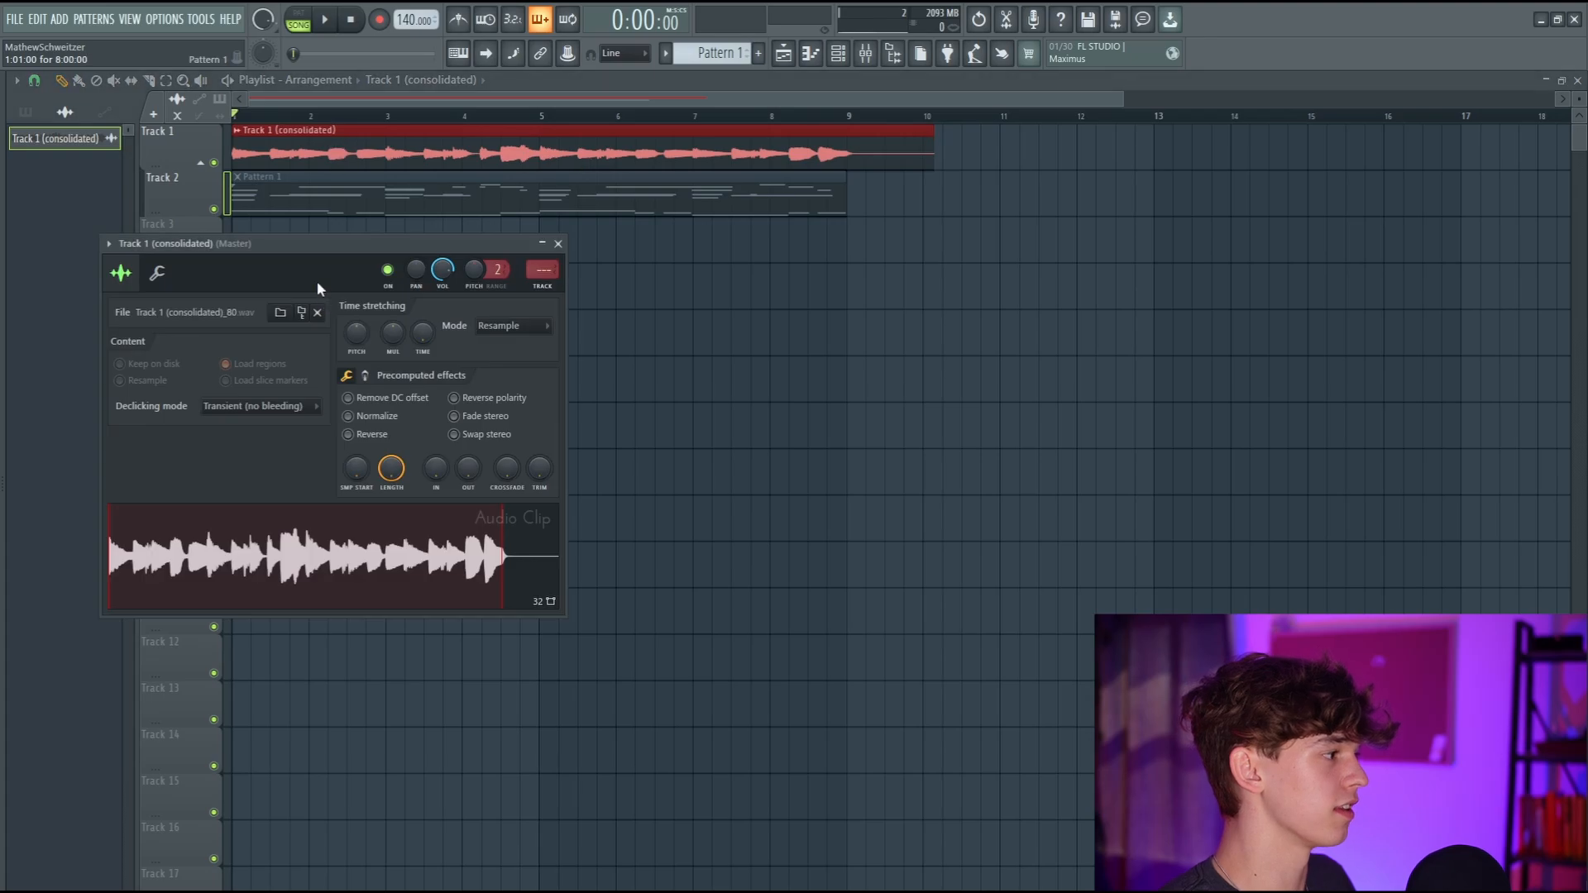
left_click_drag(324, 277, 583, 271)
key("ctrl+e")
left_click_drag(407, 262, 777, 281)
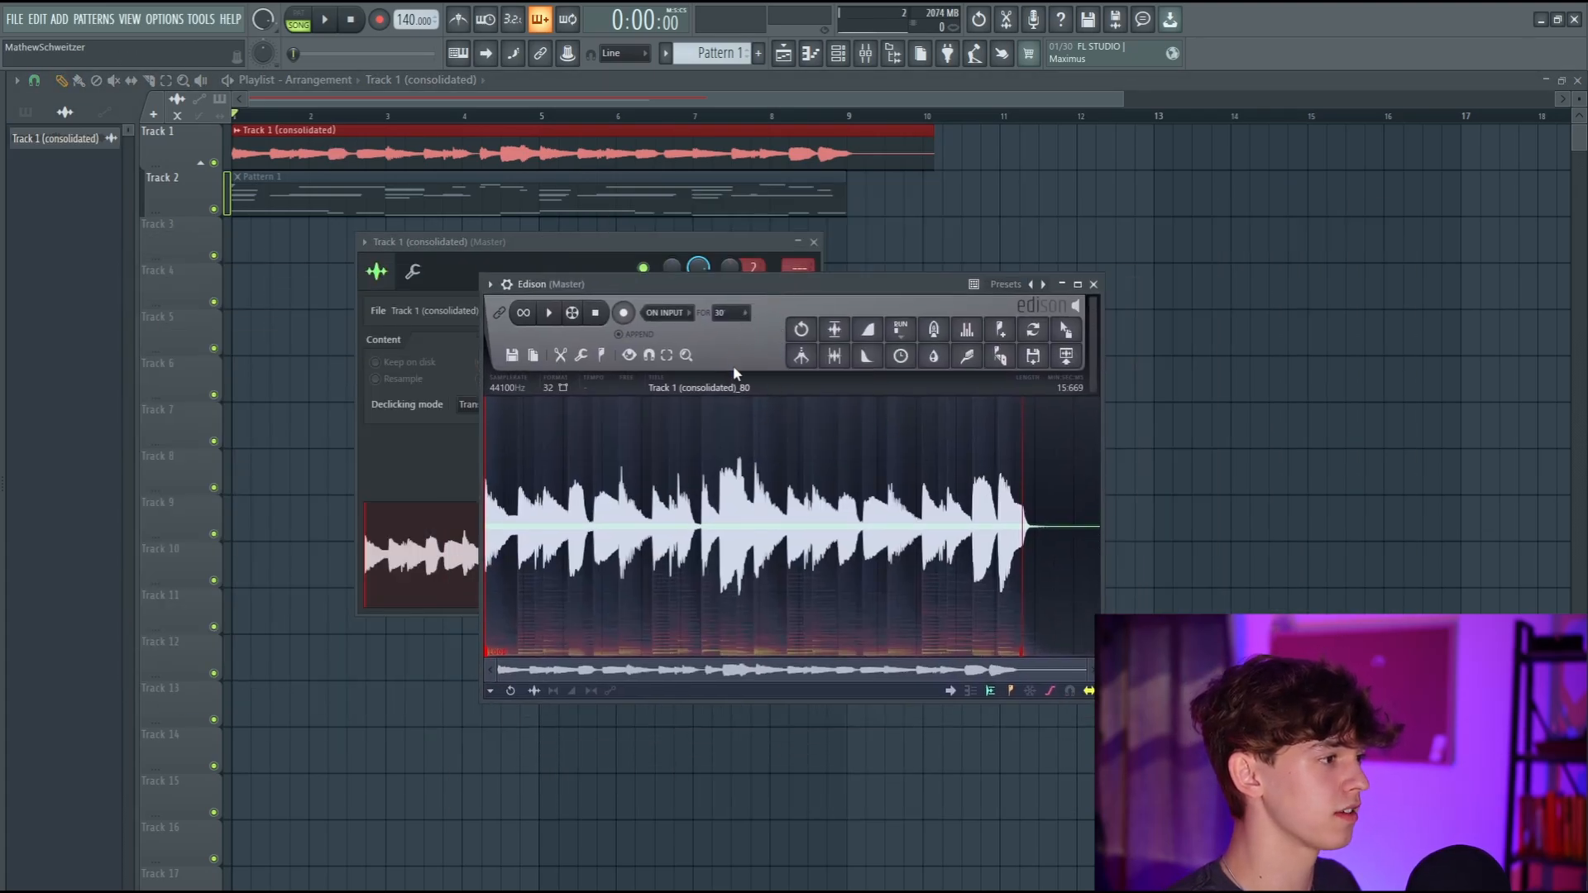
Apply the Blur effect to the consolidated audio in Edison and place the blurred sample on the playlist.
left_click(935, 357)
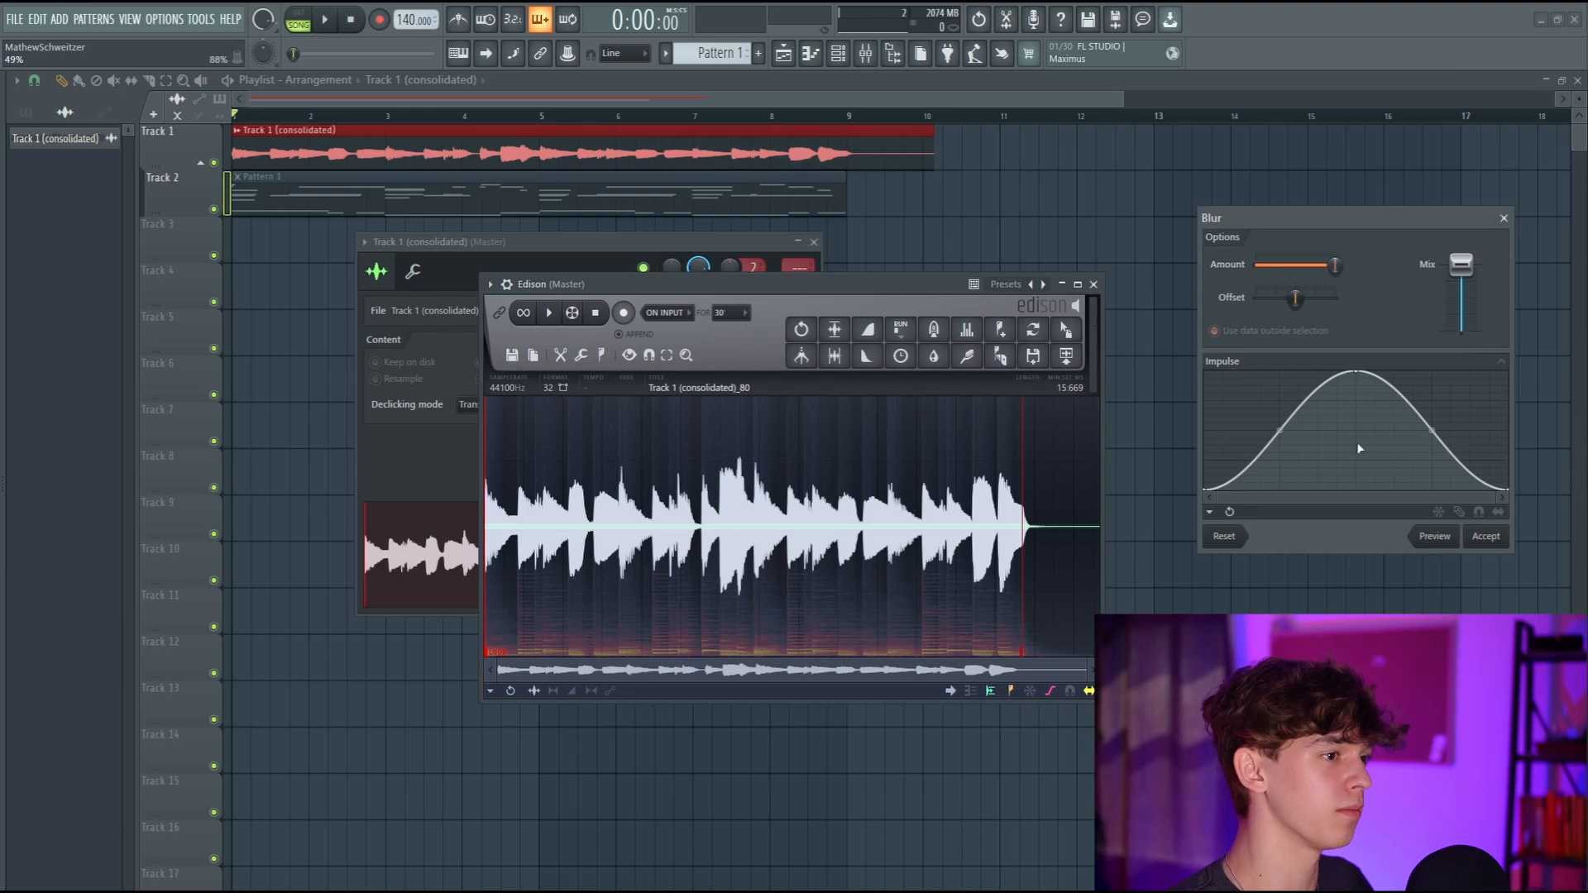
key("Return")
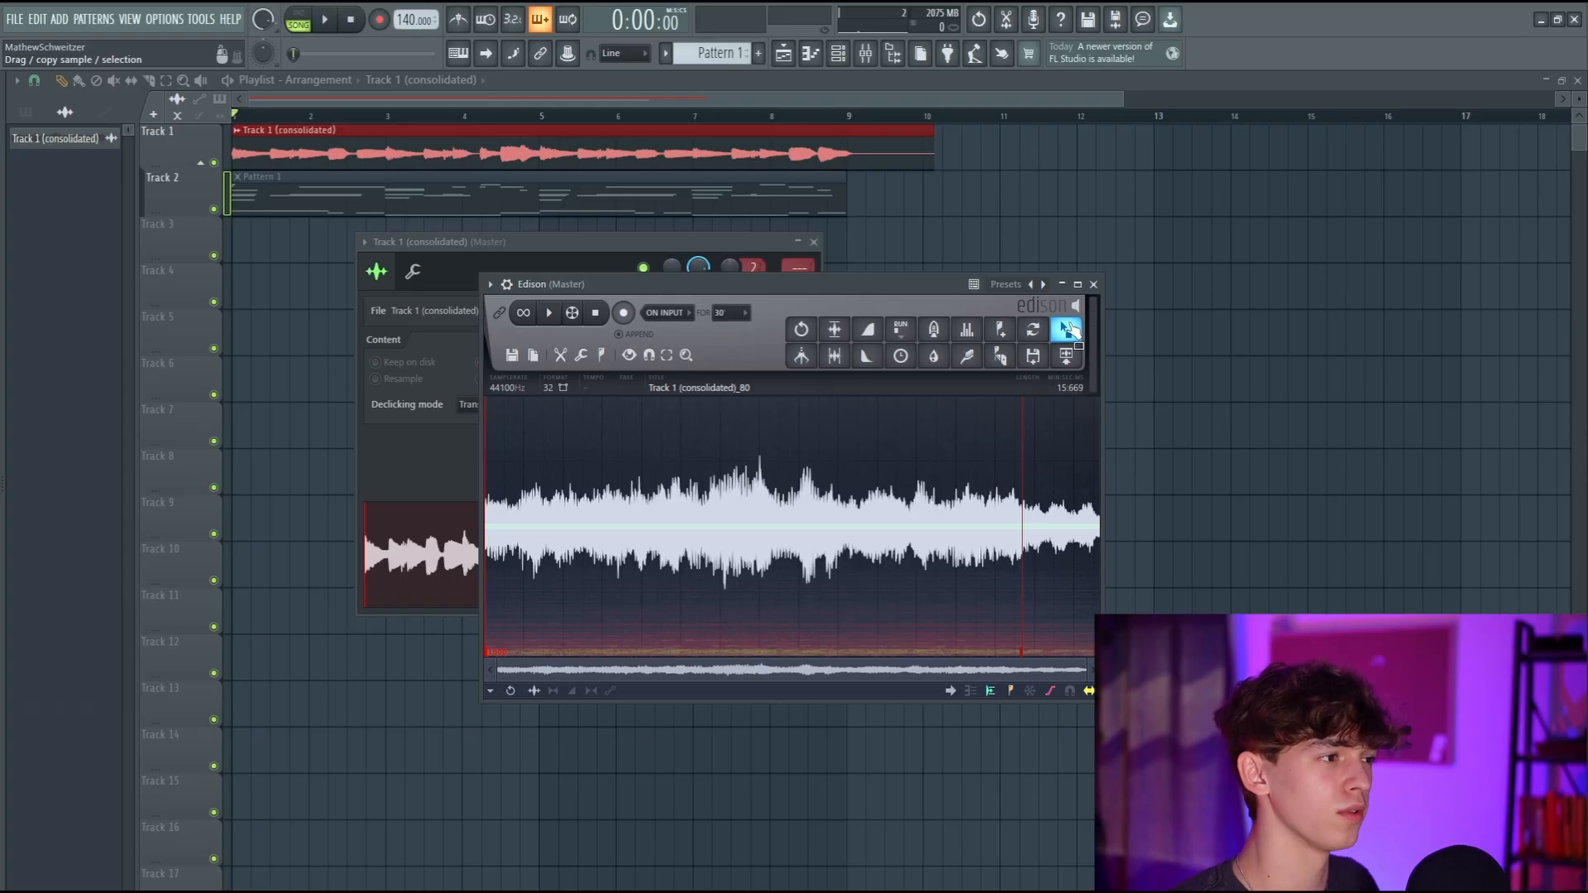
left_click_drag(1067, 329, 939, 240)
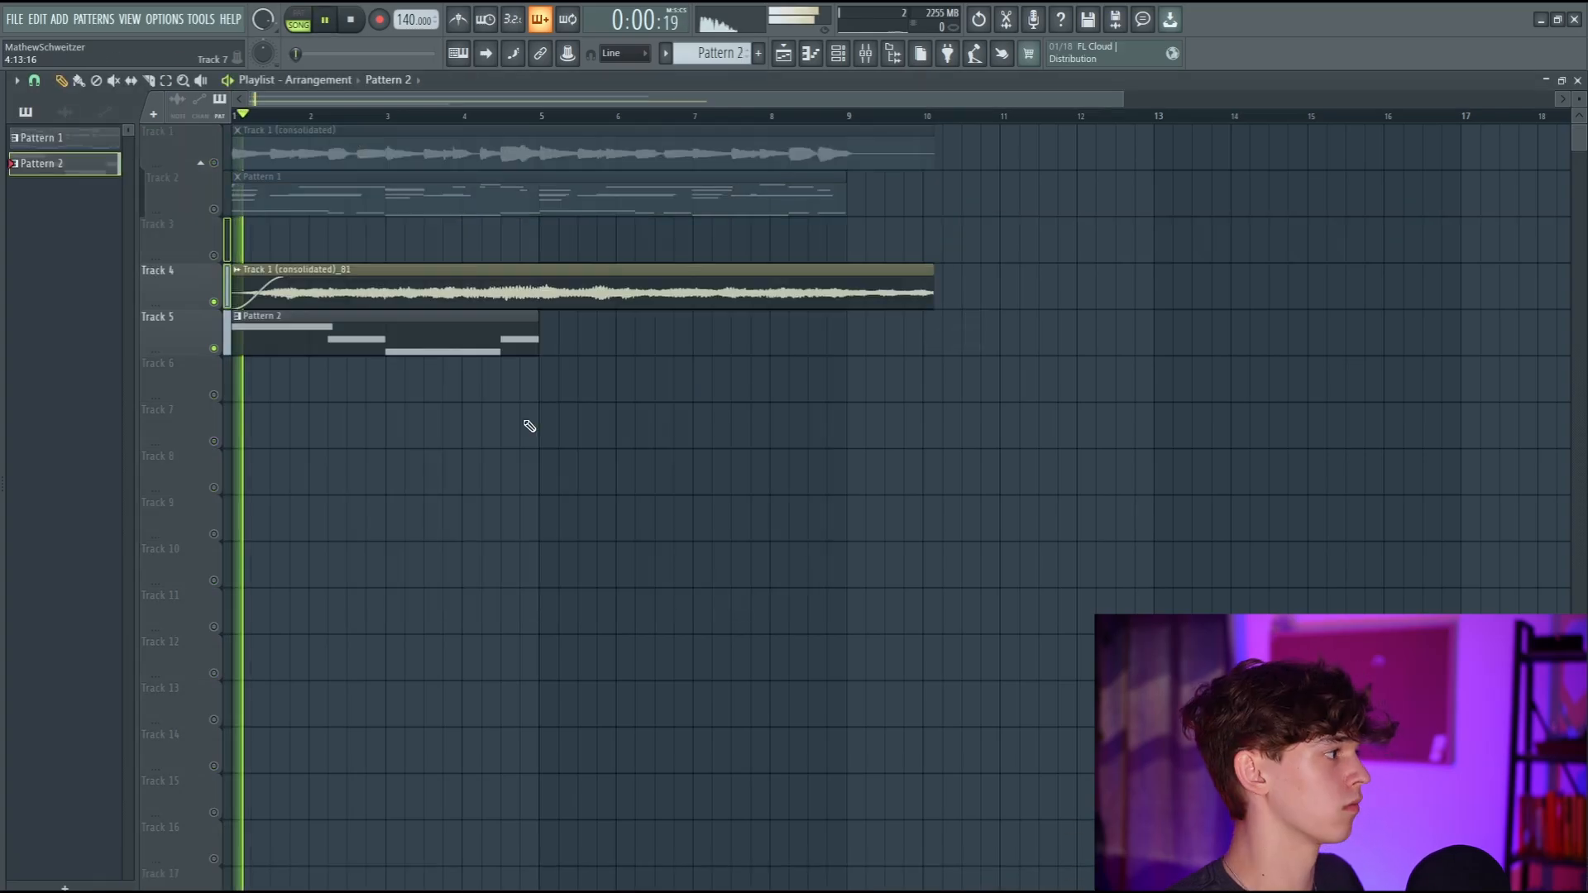
Duplicate Pattern 2 at bar 5 on Track 5 and open the channel settings of the blurred audio clip on Track 4.
left_click_drag(529, 426, 471, 339)
key("ctrl+b")
left_click(460, 429, "ctrl")
double_click(549, 276)
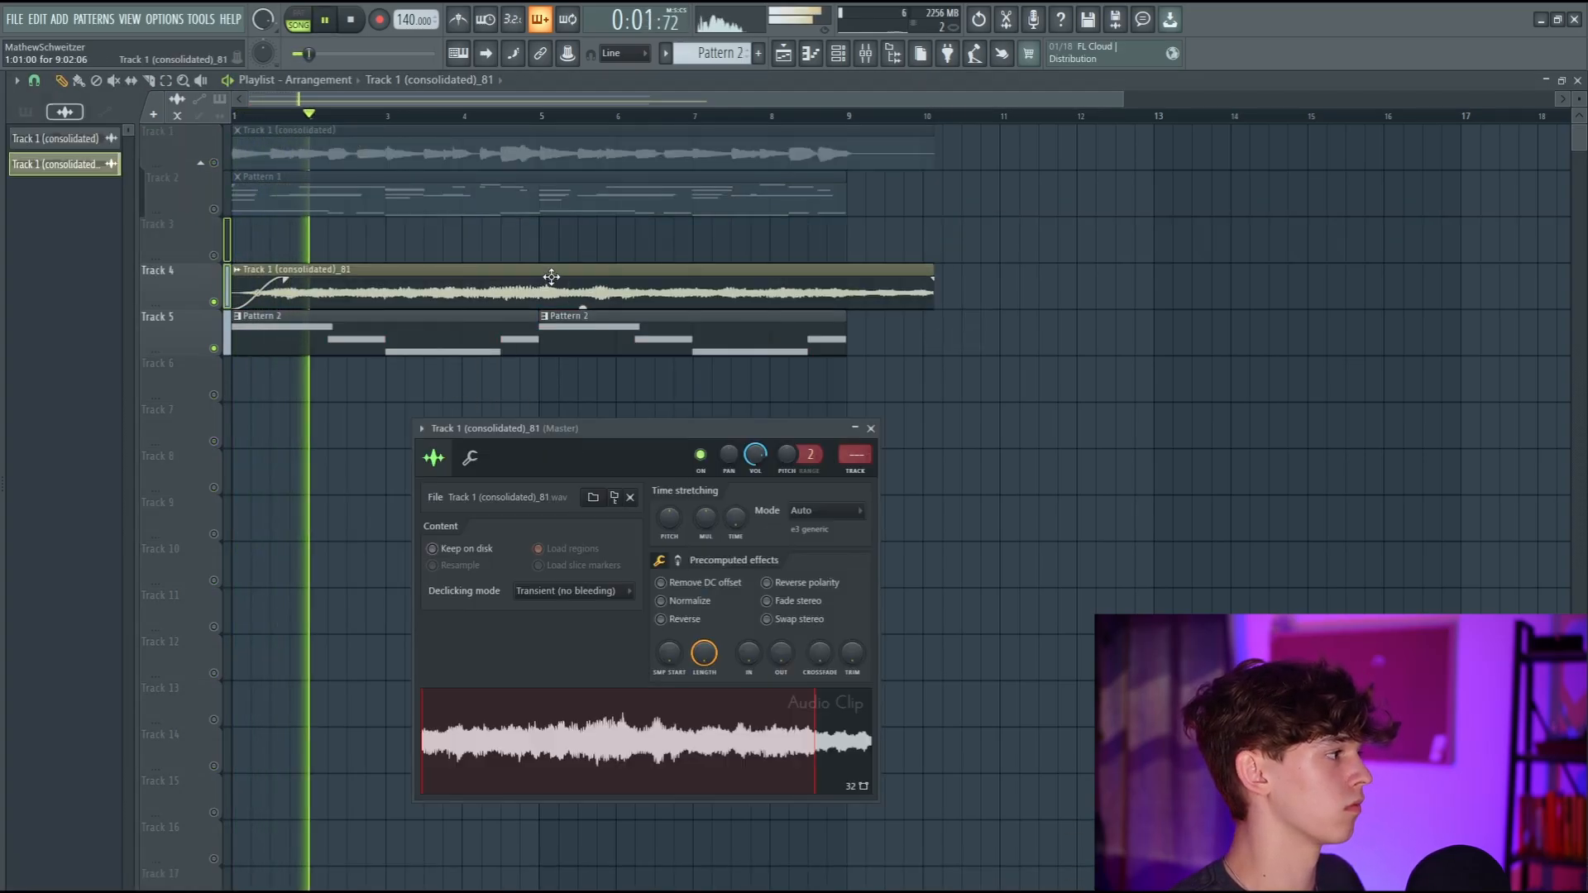